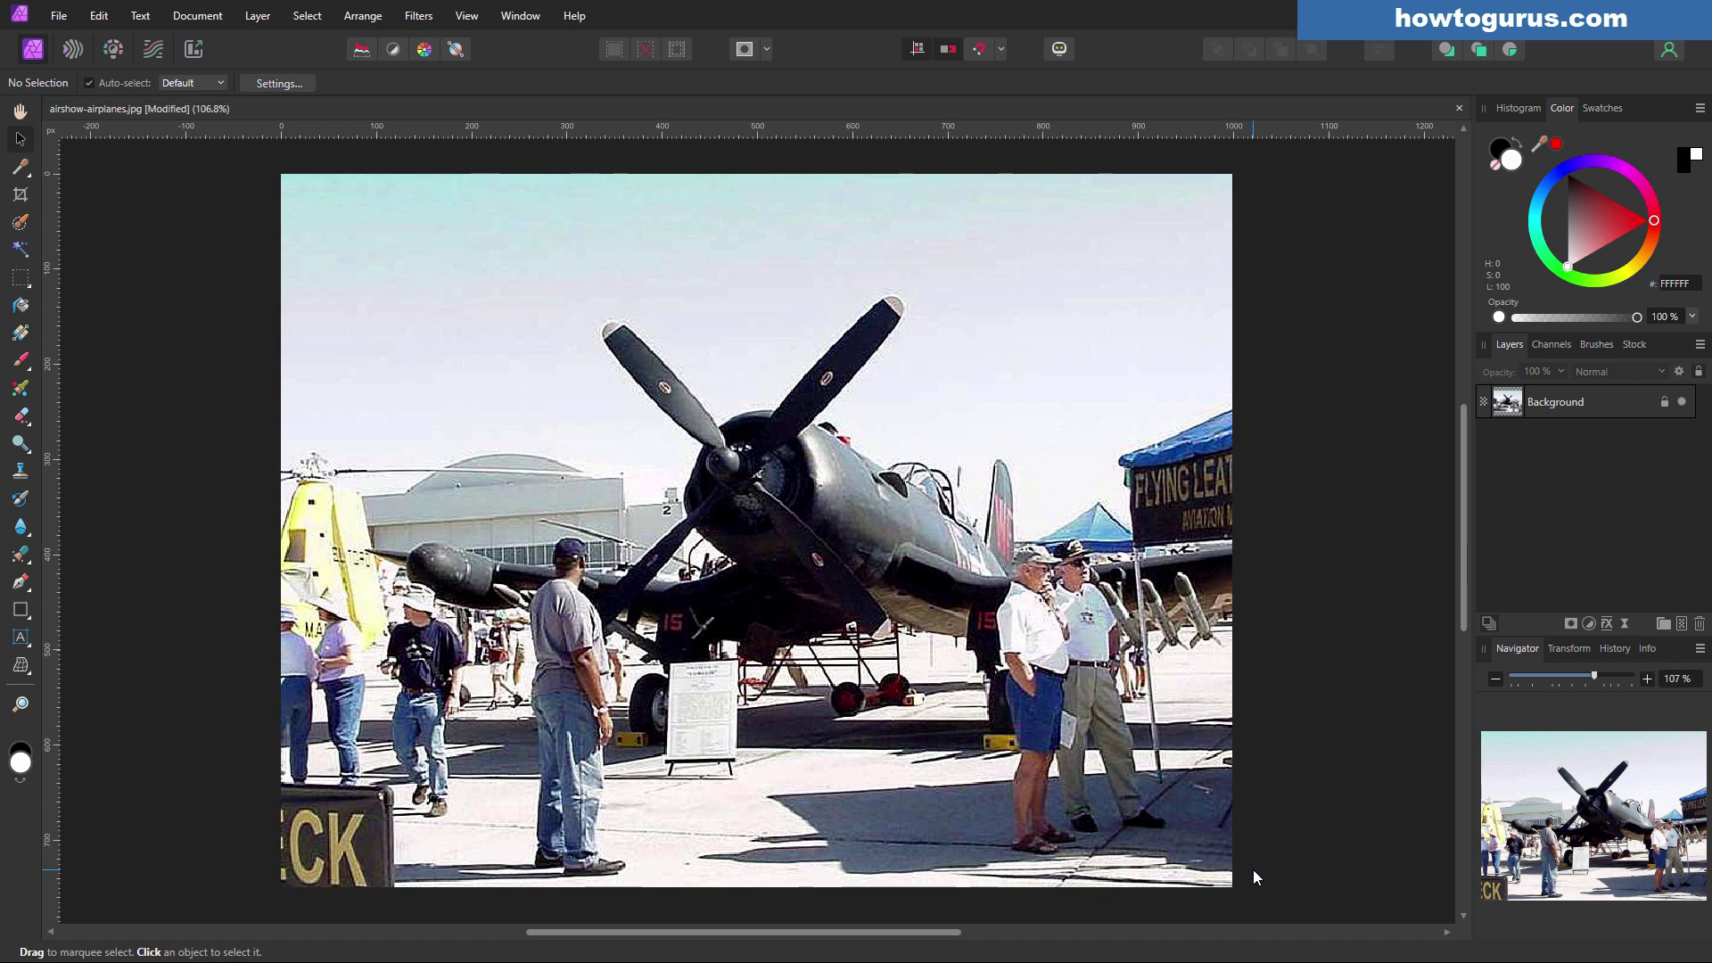
# Examine the noise and compression artifacts around the airplane's propeller, fuselage and sky in airshow-airplanes.jpg at several magnifications
pyautogui.click(19, 526)
pyautogui.scroll(5, 714, 429)
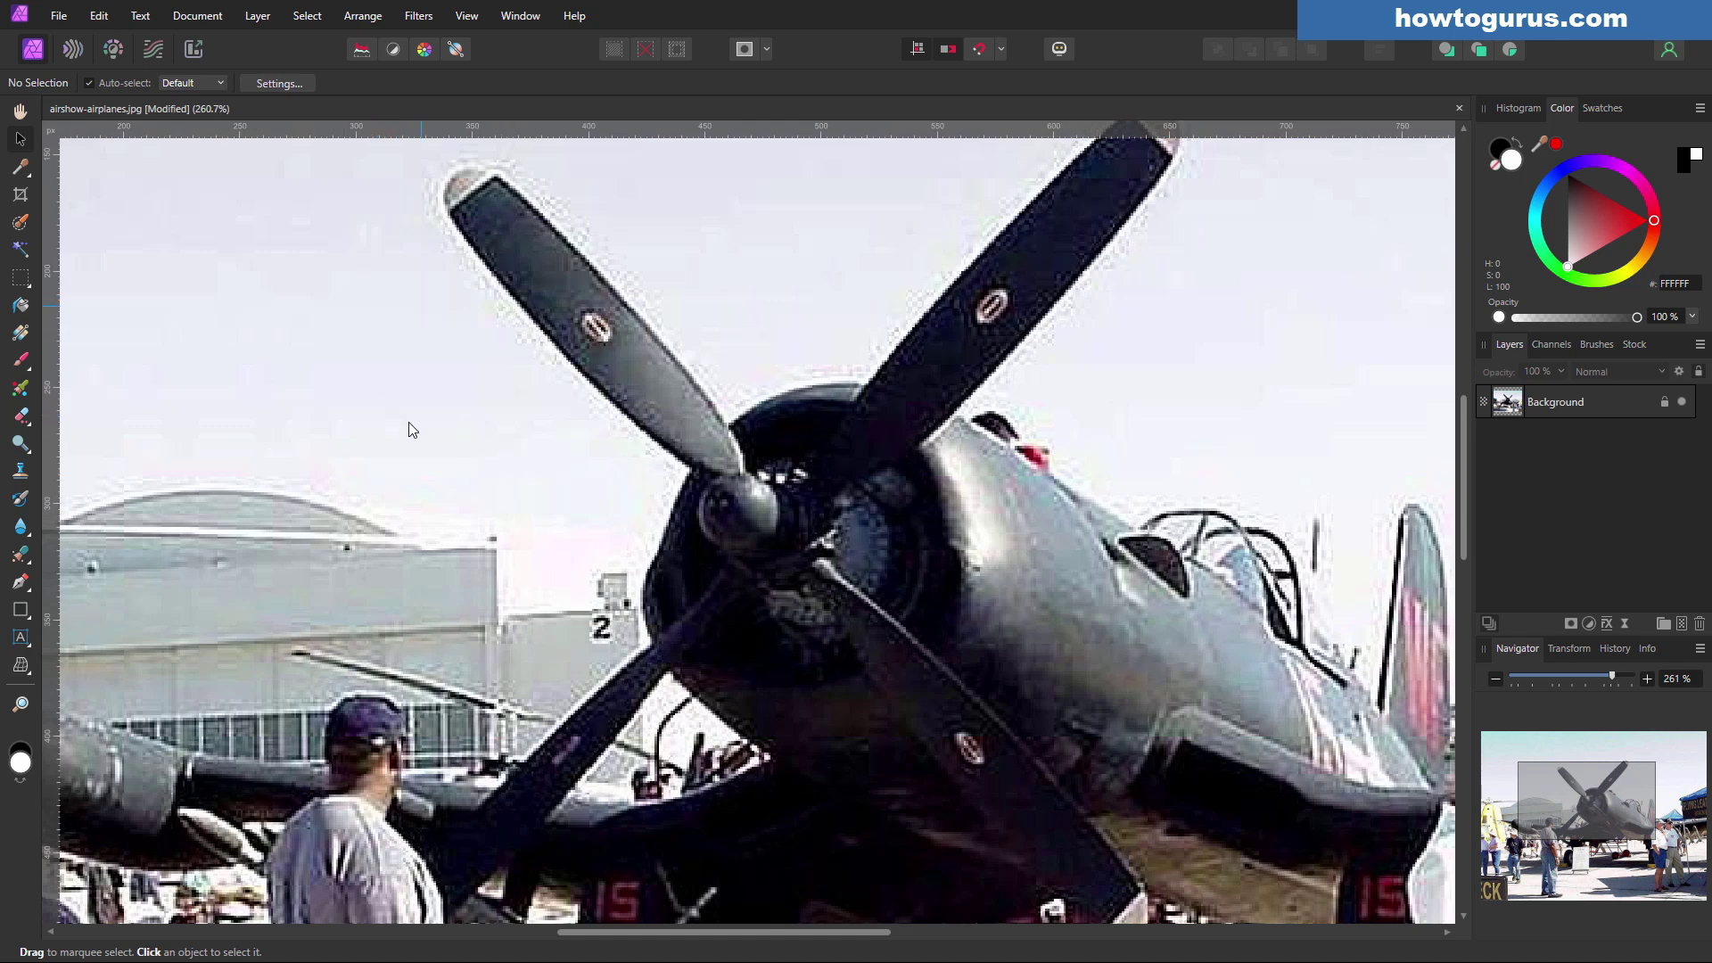
pyautogui.scroll(-5, 349, 374)
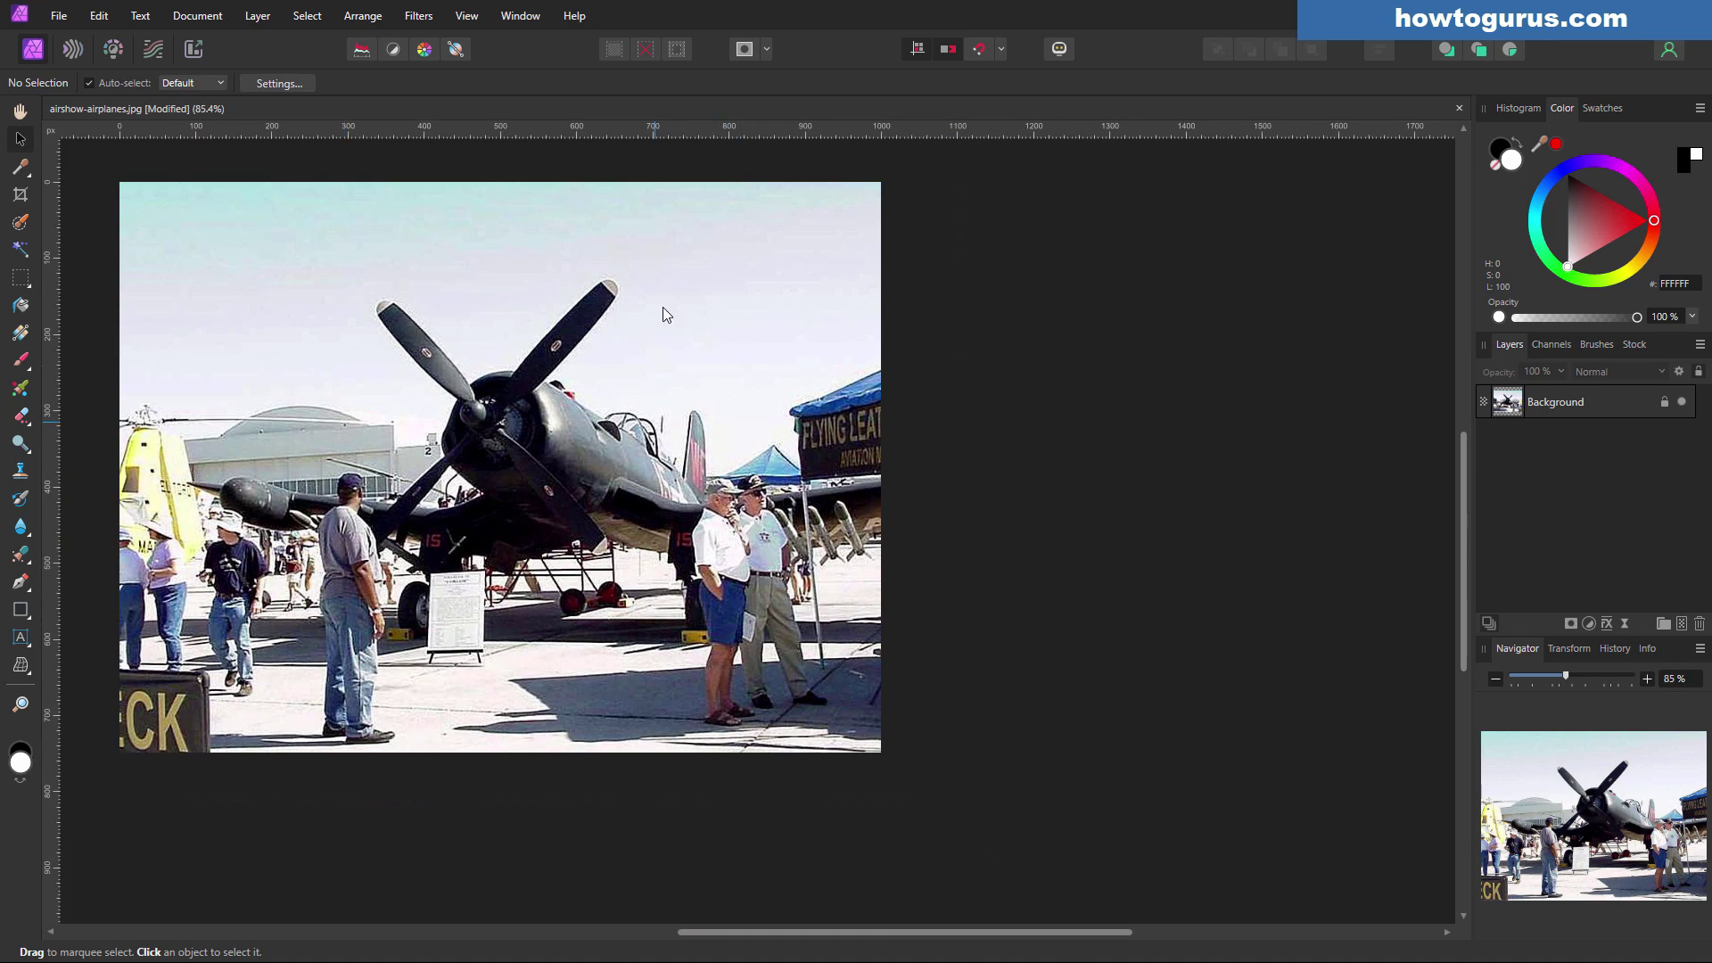
pyautogui.scroll(1, 490, 353)
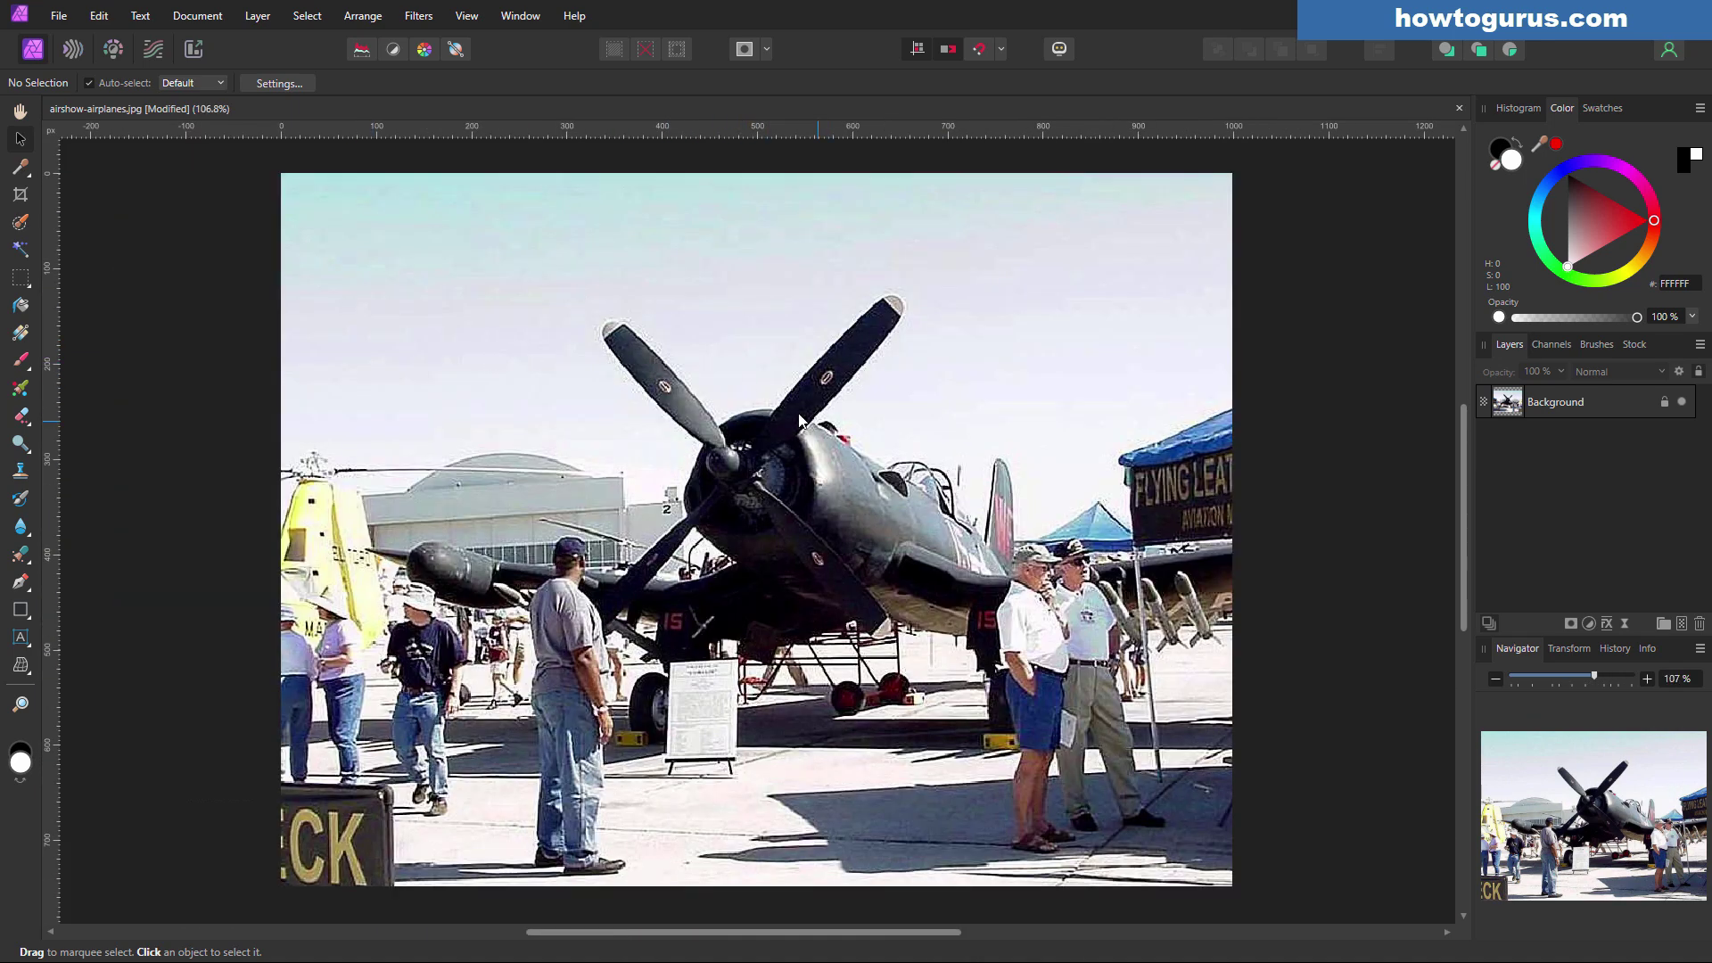
pyautogui.scroll(4, 751, 371)
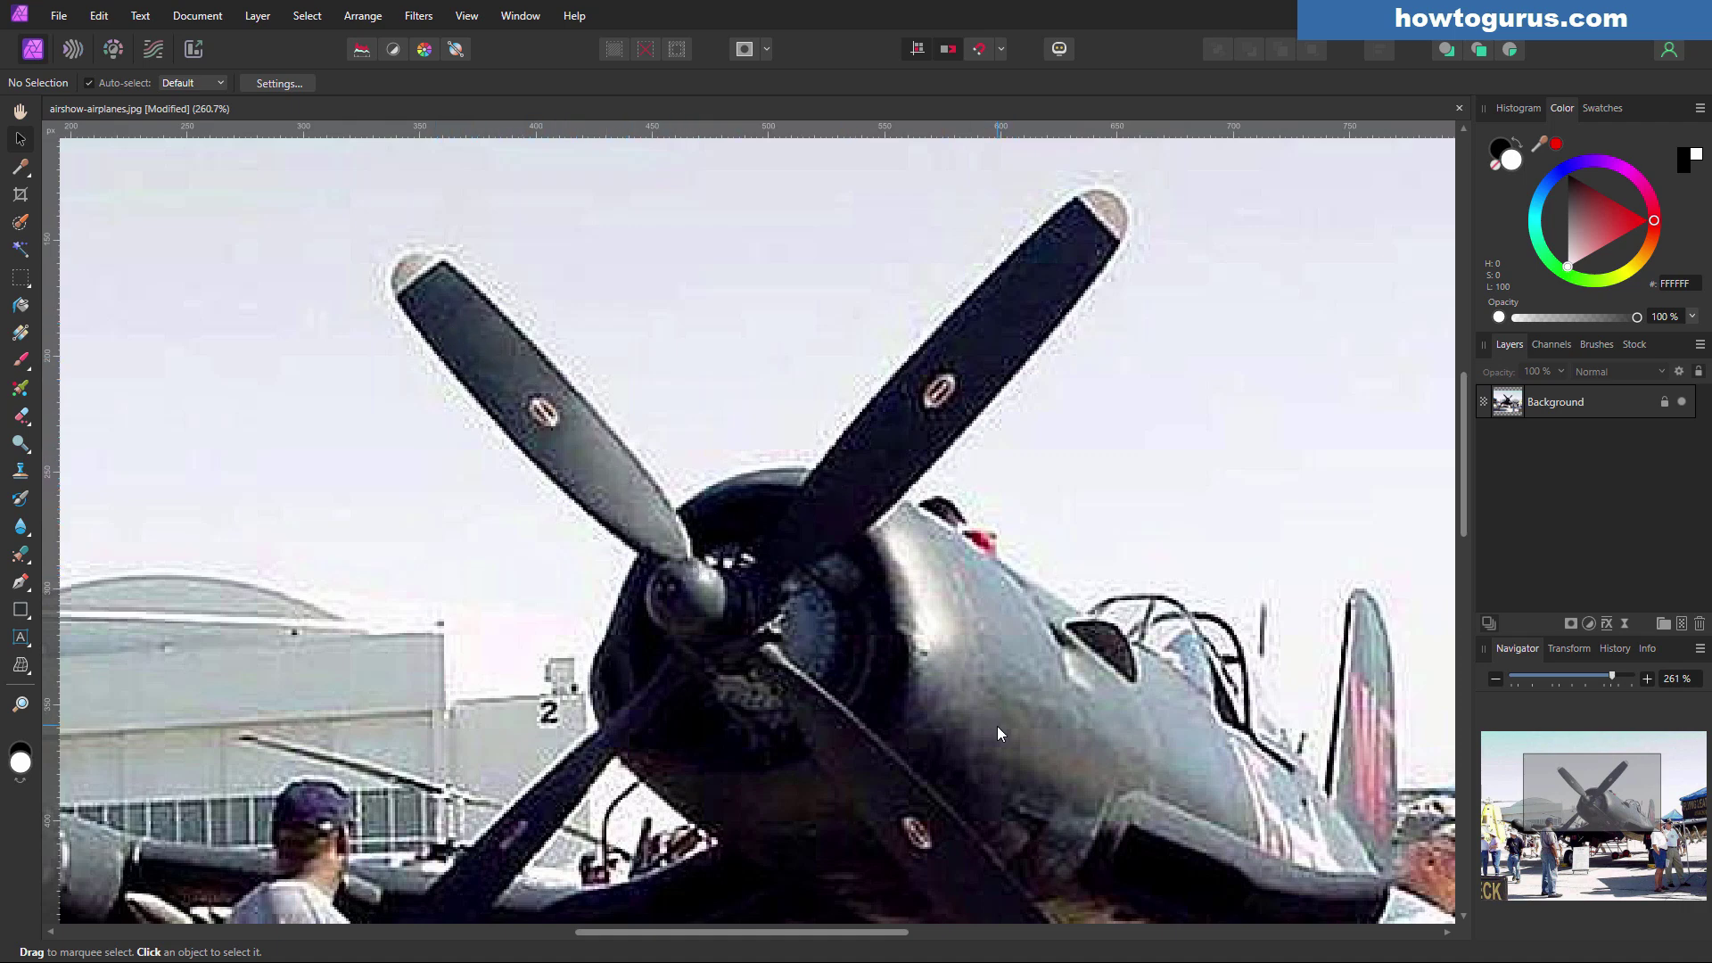
pyautogui.scroll(-3, 996, 726)
pyautogui.scroll(5, 875, 448)
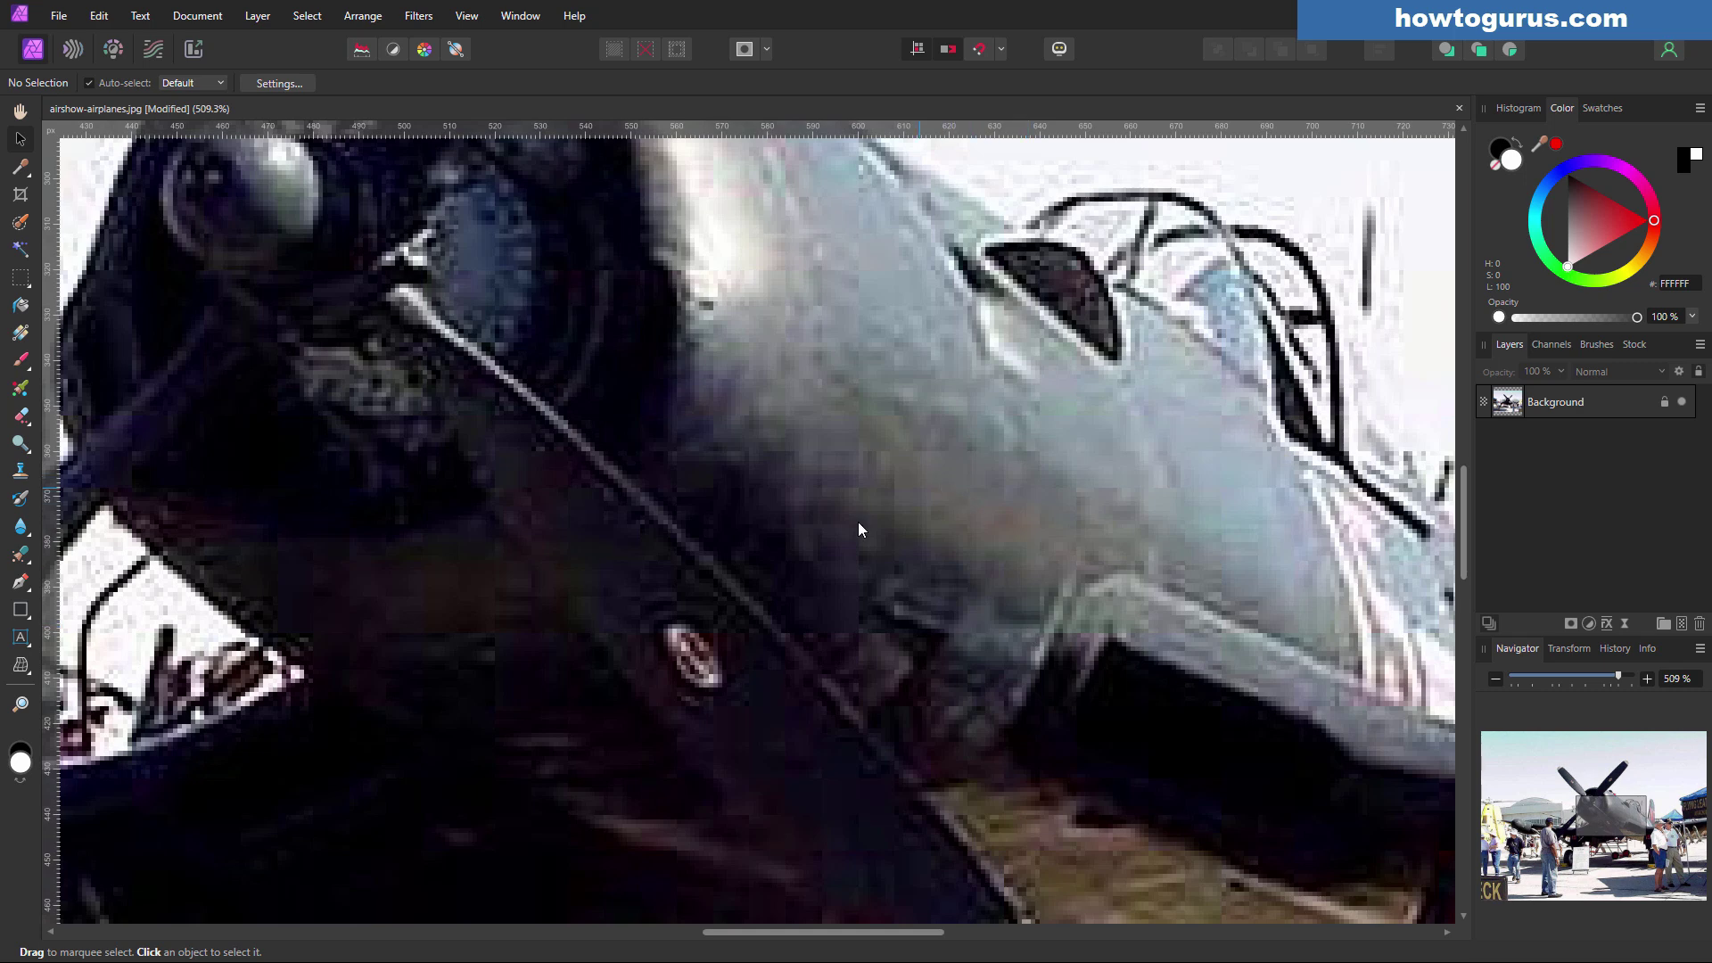
pyautogui.scroll(-4, 546, 553)
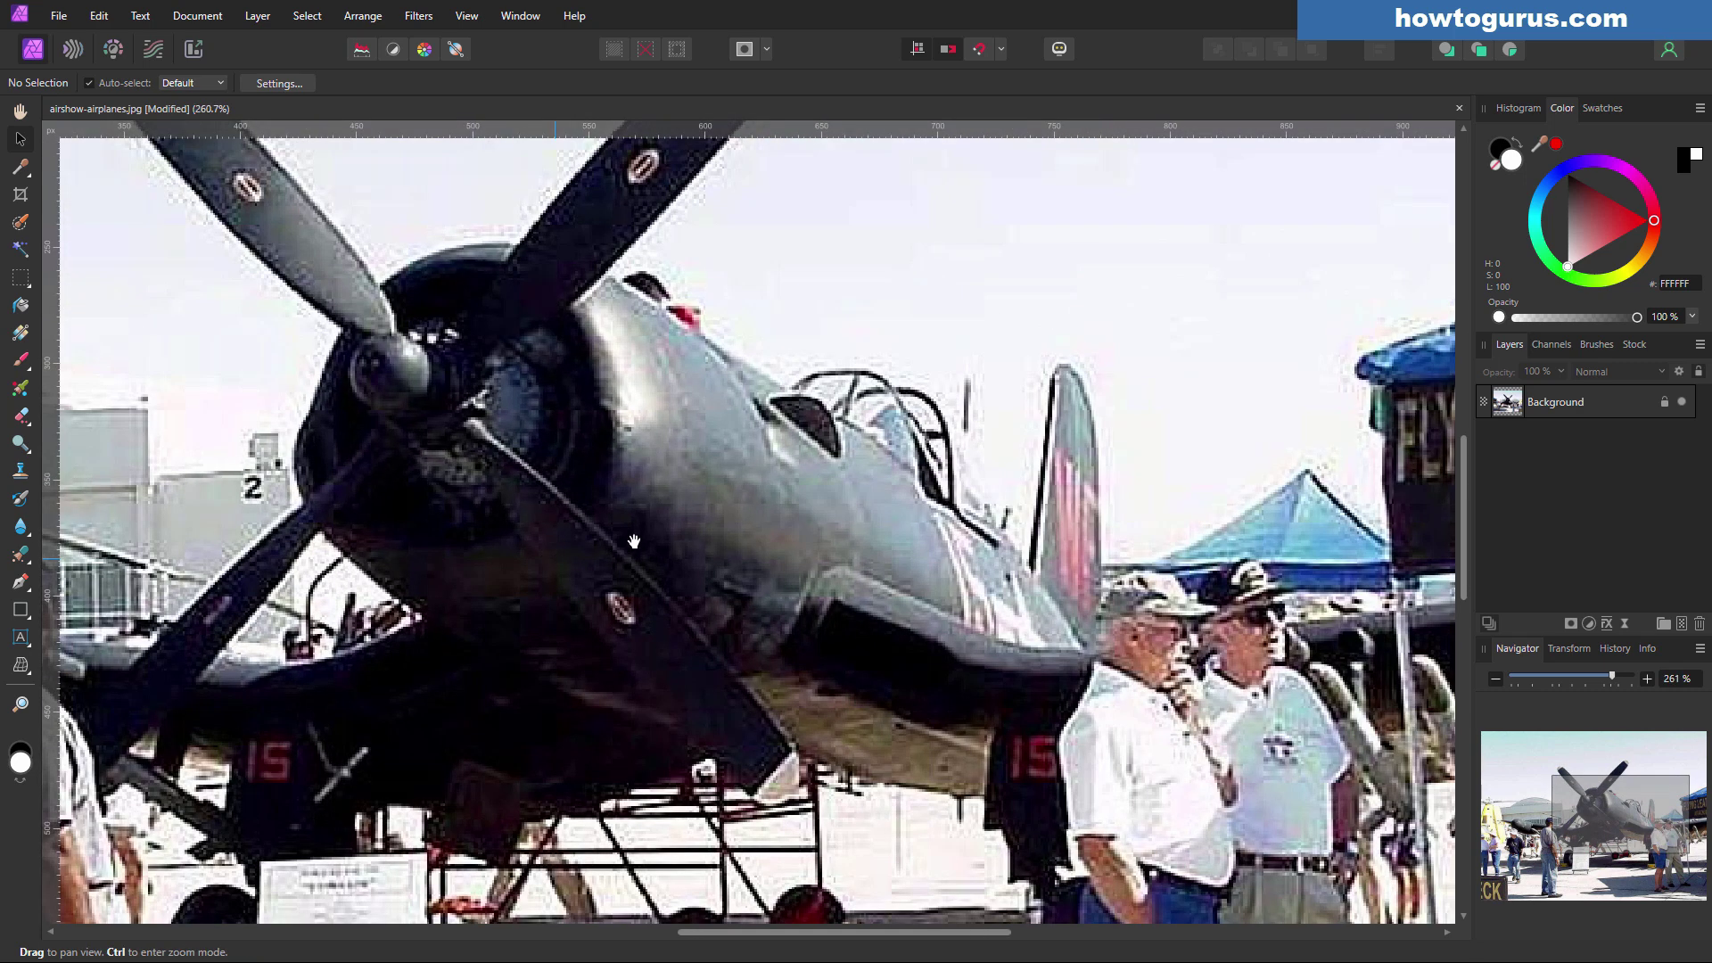
pyautogui.click(687, 517)
pyautogui.press('Escape')
pyautogui.moveTo(536, 303); pyautogui.dragTo(691, 571)
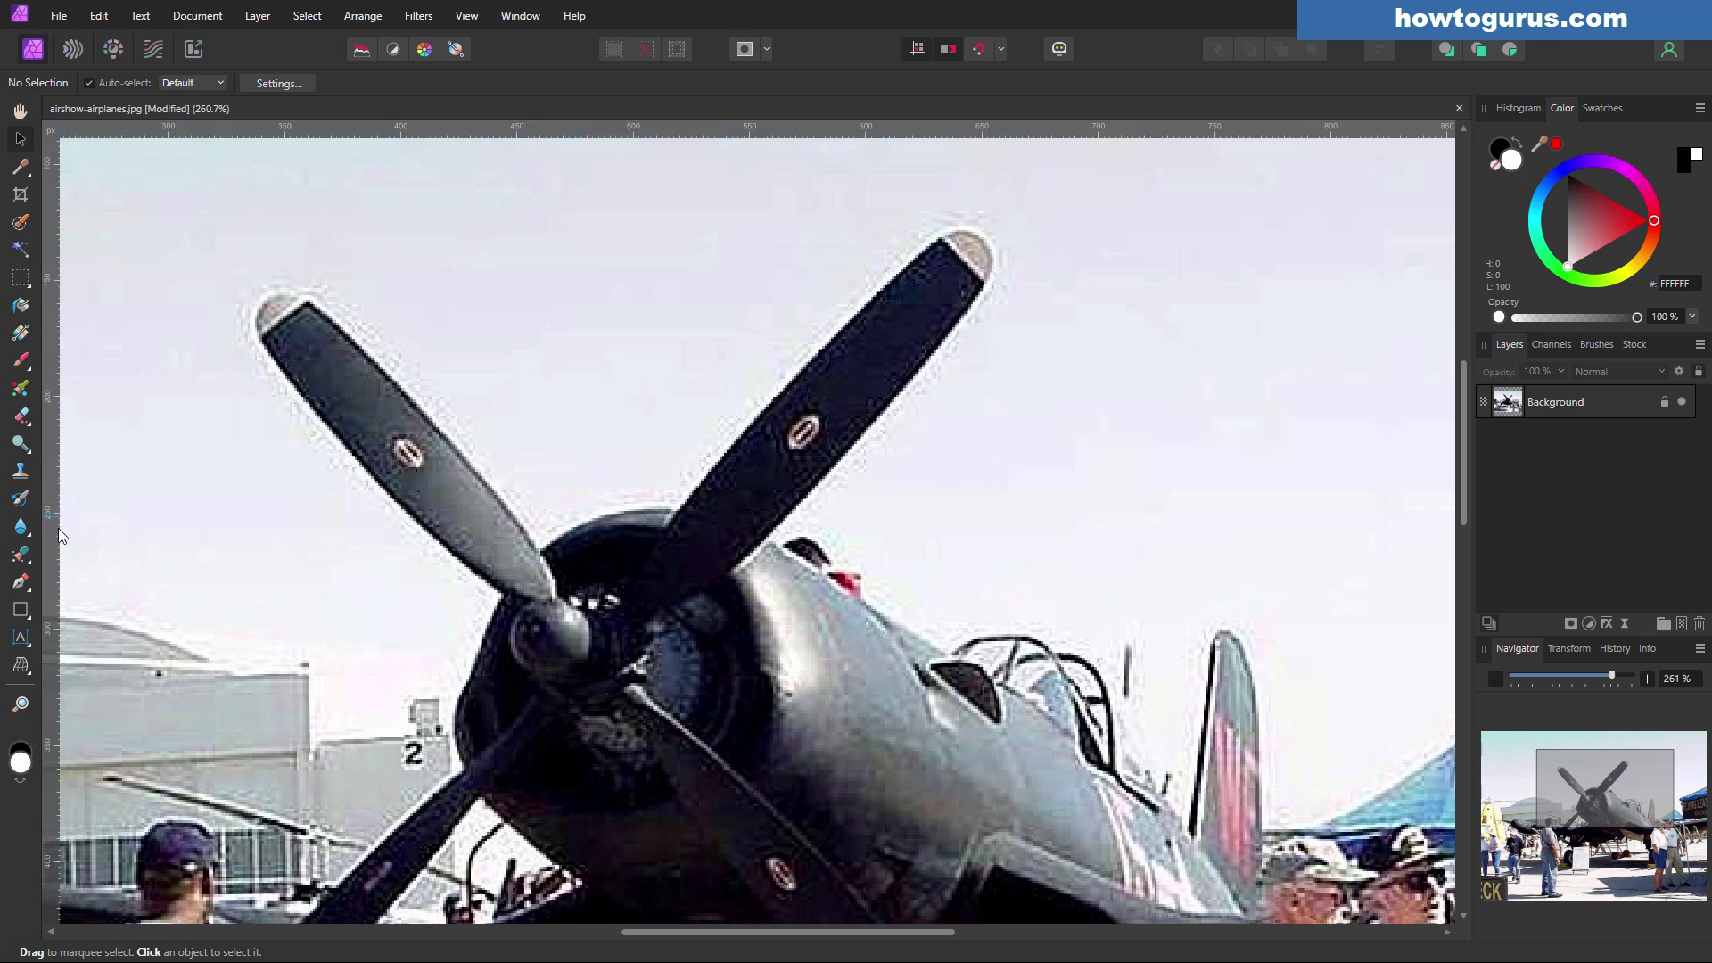
# Activate the Median Brush Tool and enlarge its brush width
pyautogui.click(20, 525)
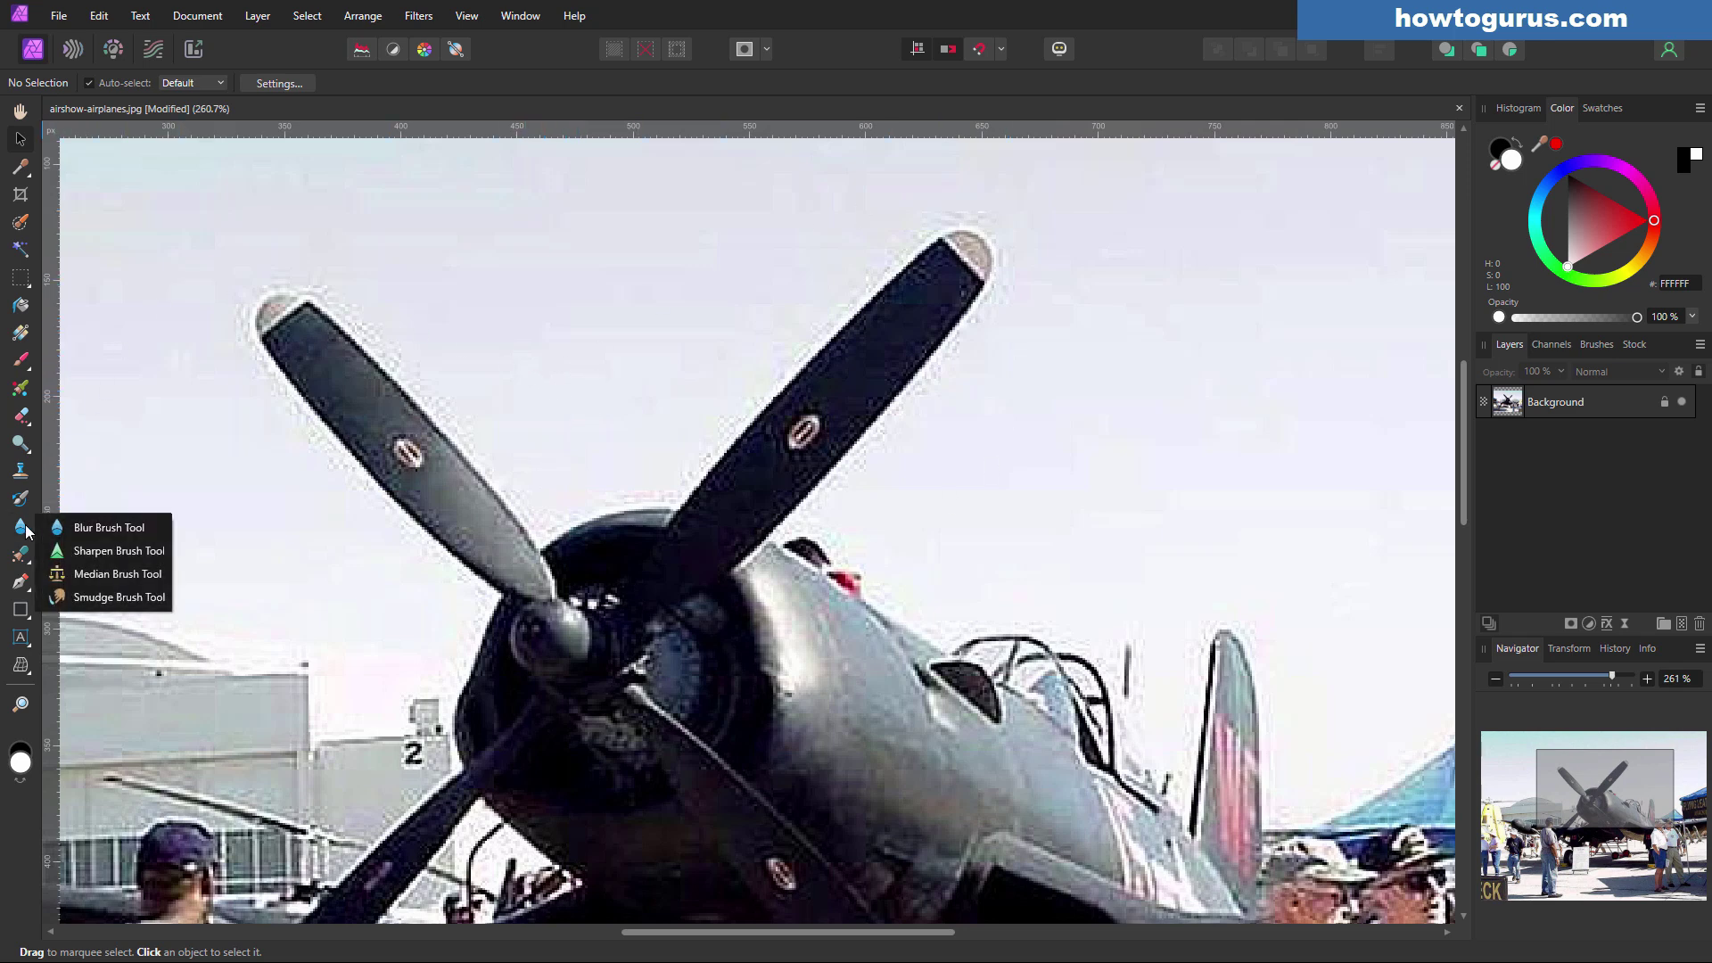
pyautogui.click(101, 573)
pyautogui.press(']')
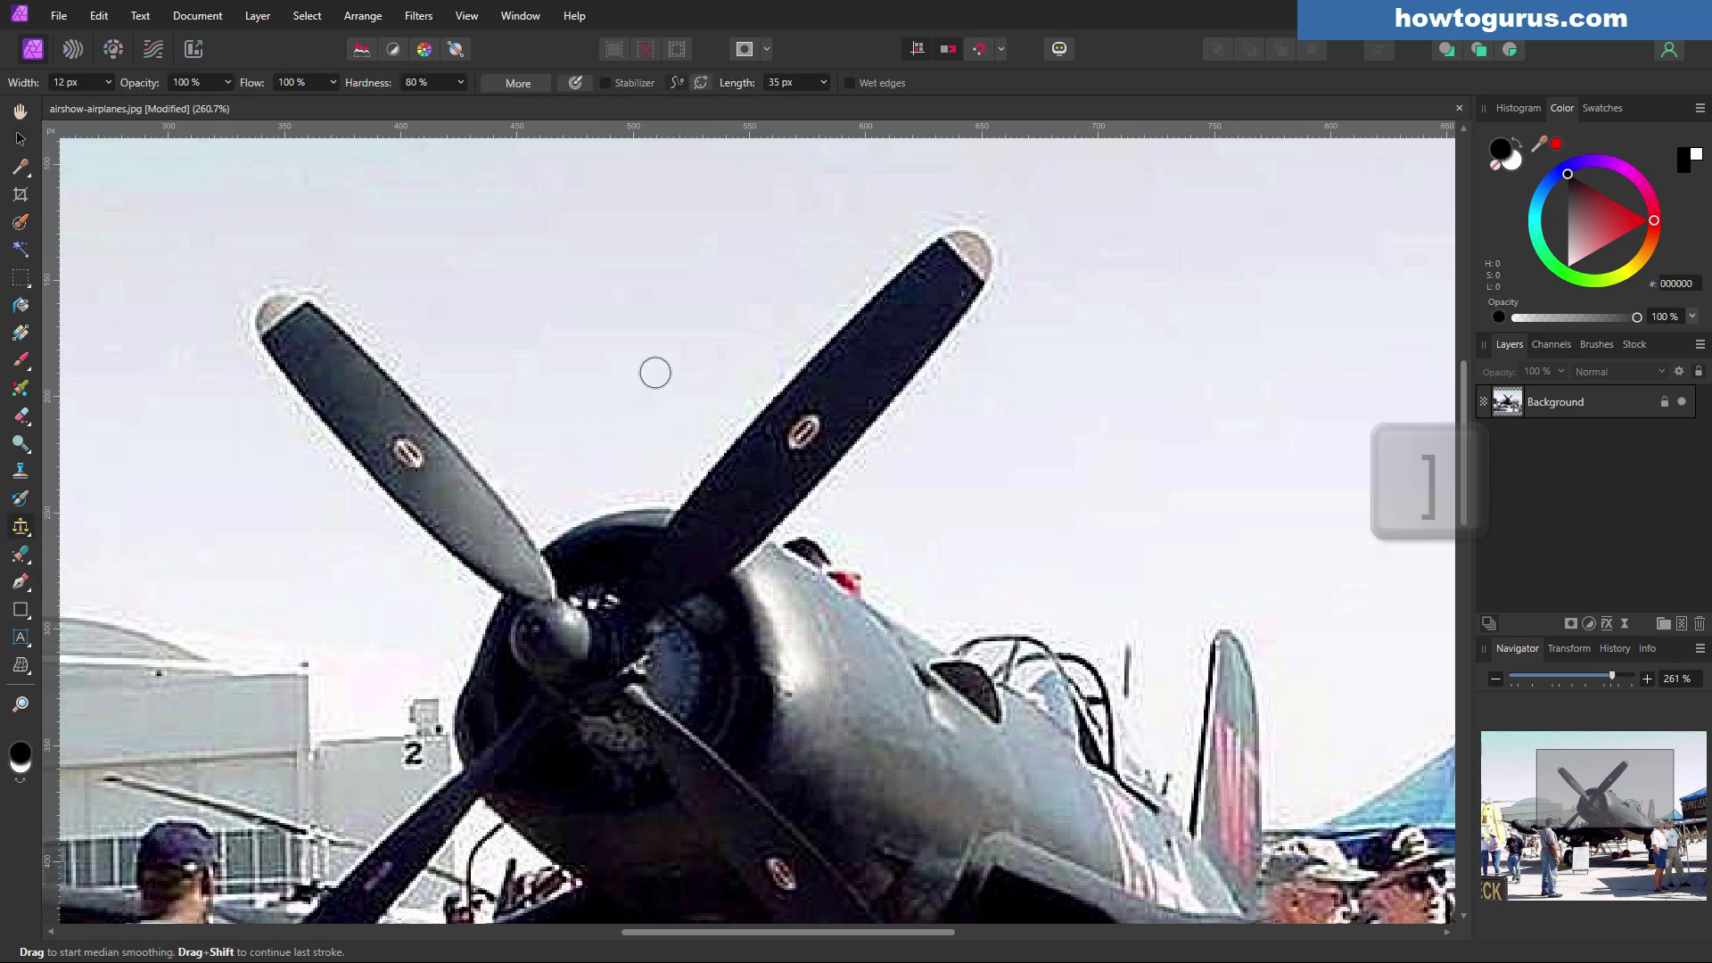
pyautogui.press(']')
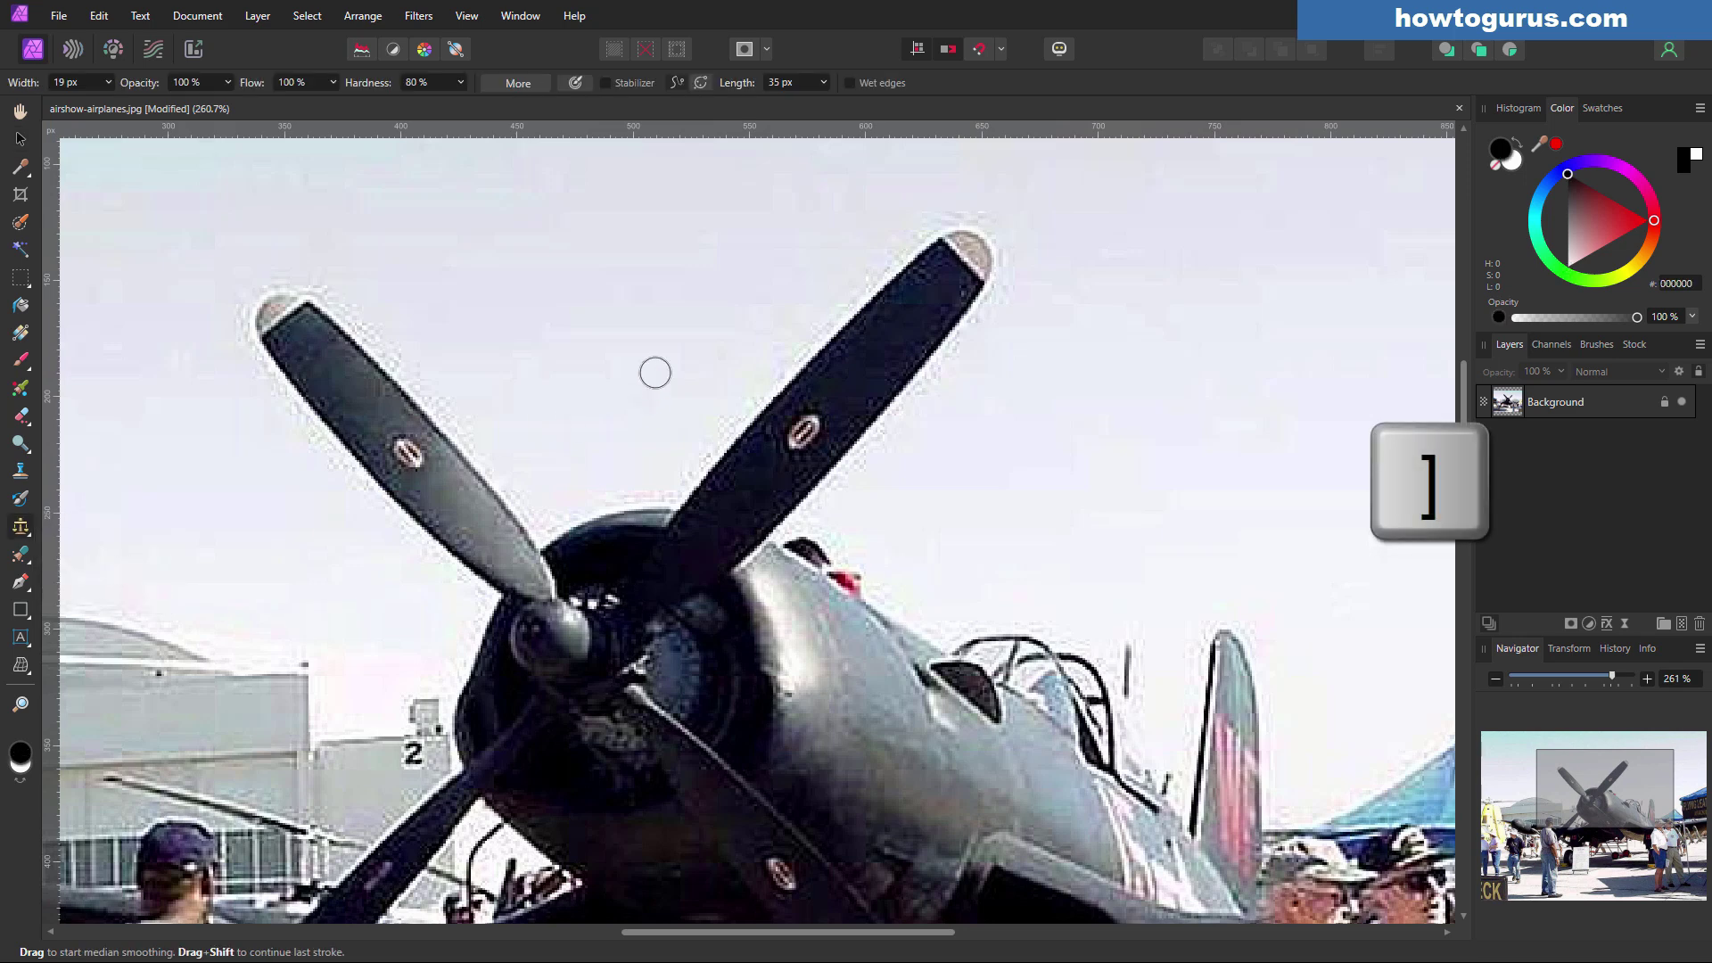
pyautogui.press(']')
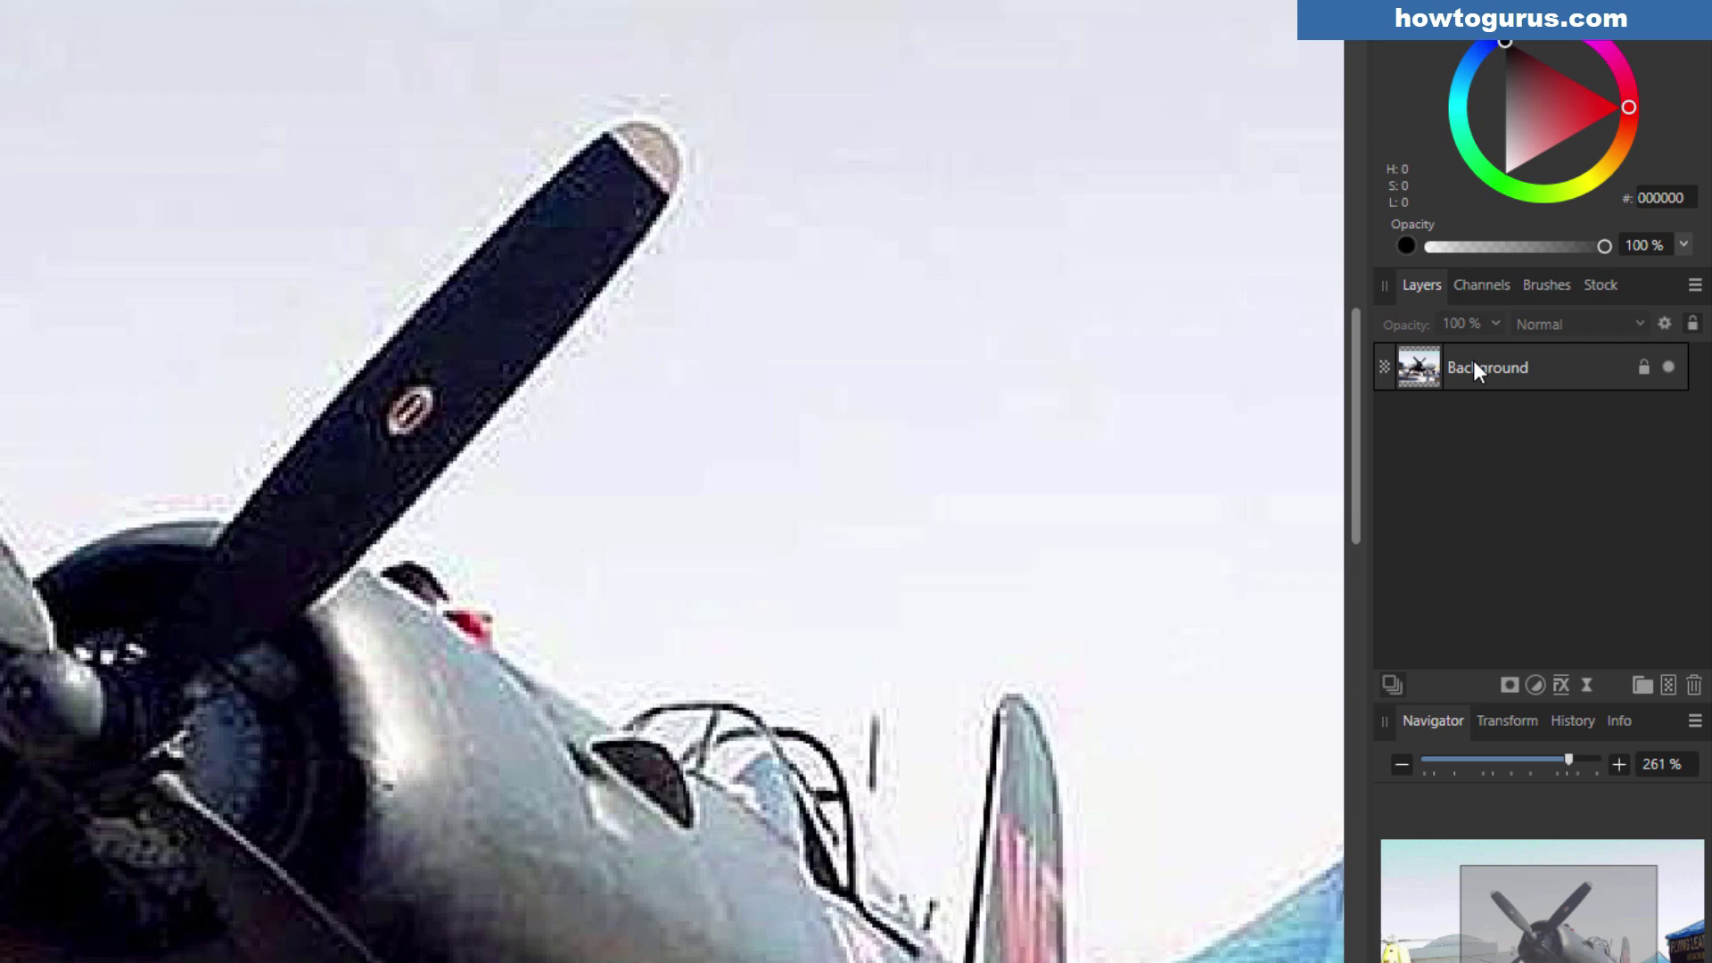
# Duplicate the Background layer so the smoothing is done on a copy
pyautogui.rightClick(1504, 369)
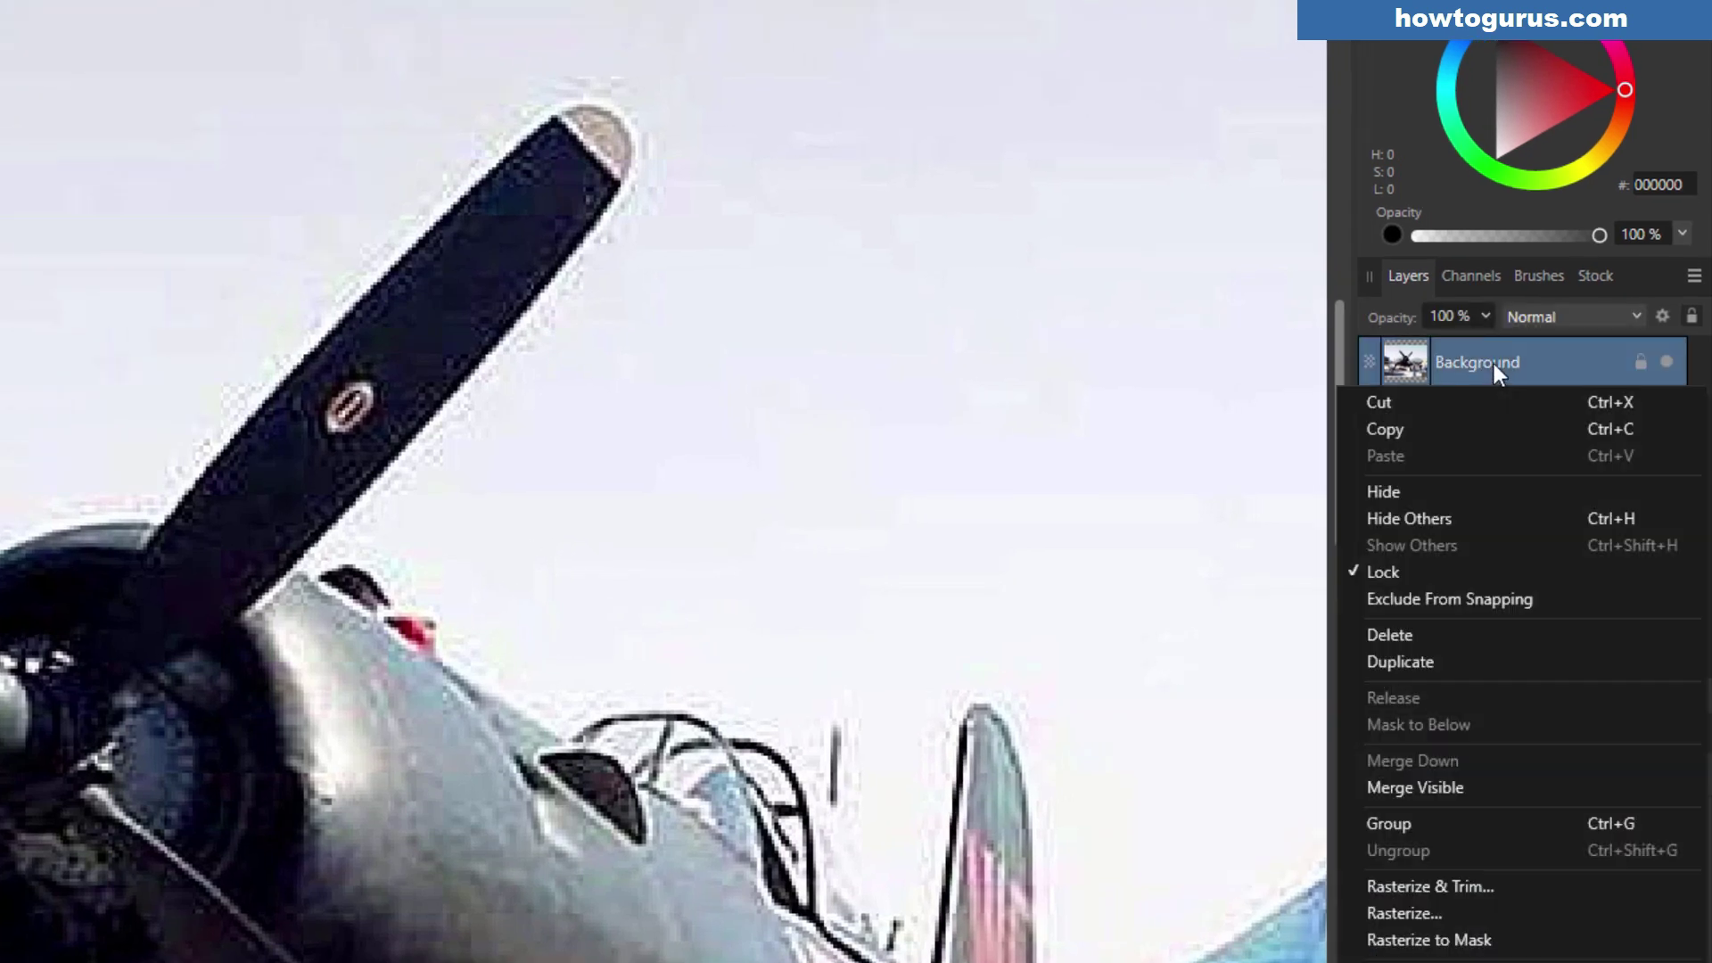
pyautogui.click(1438, 661)
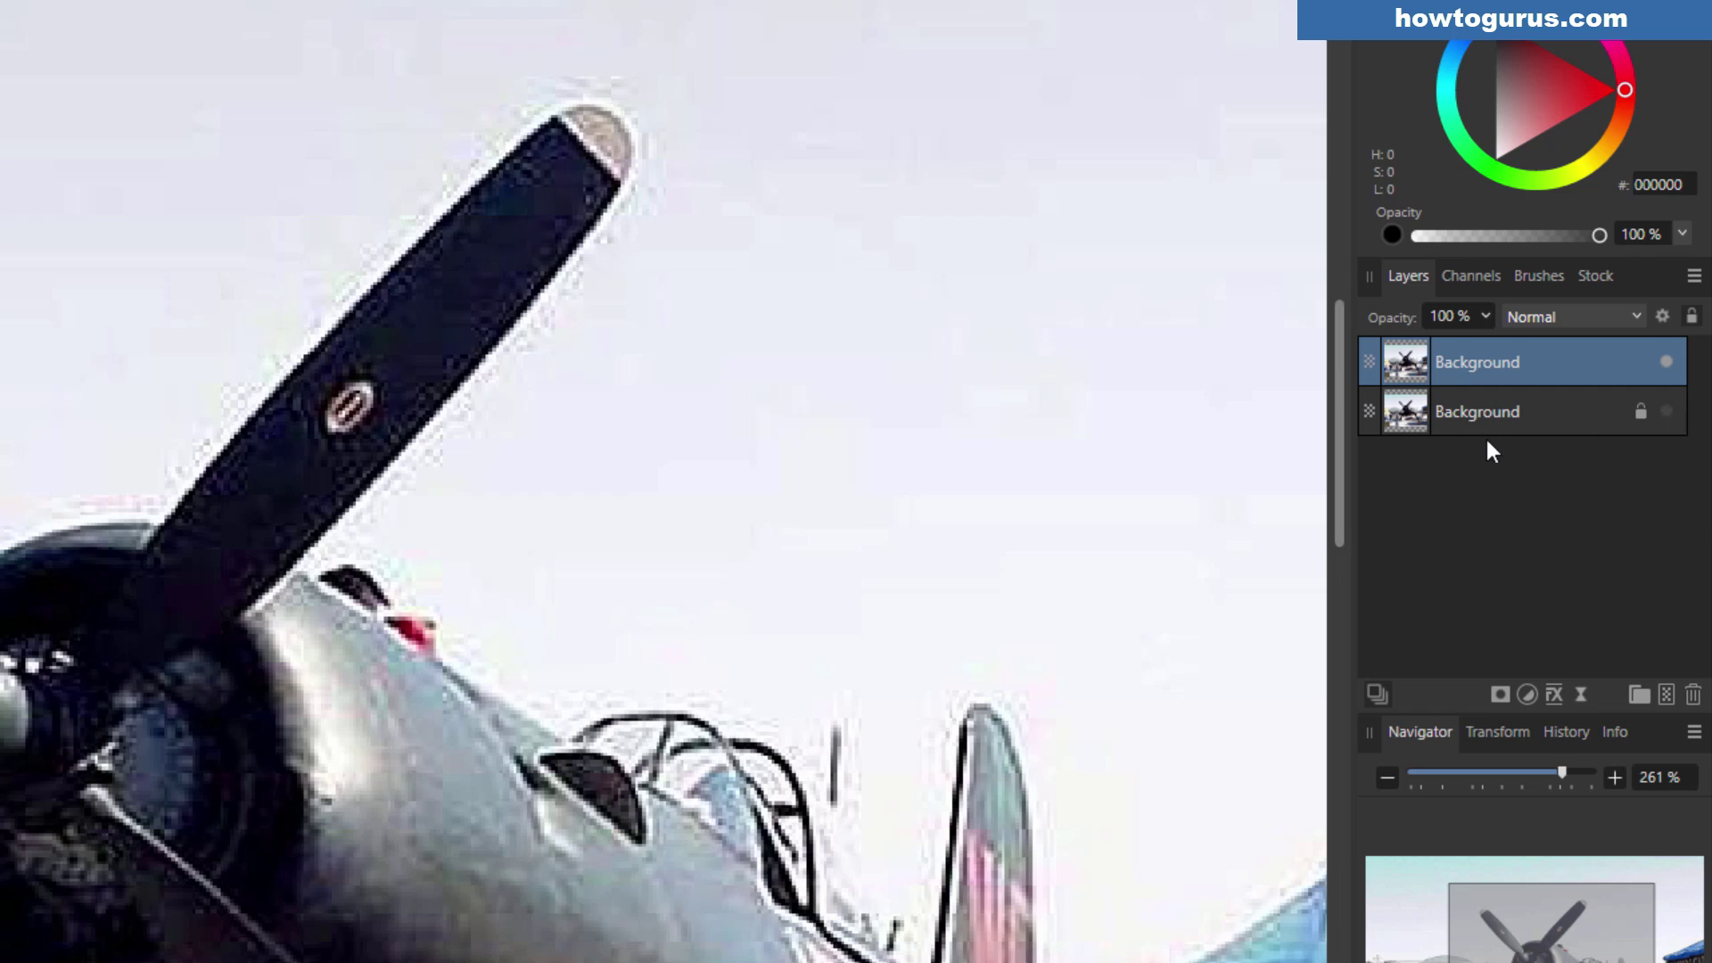
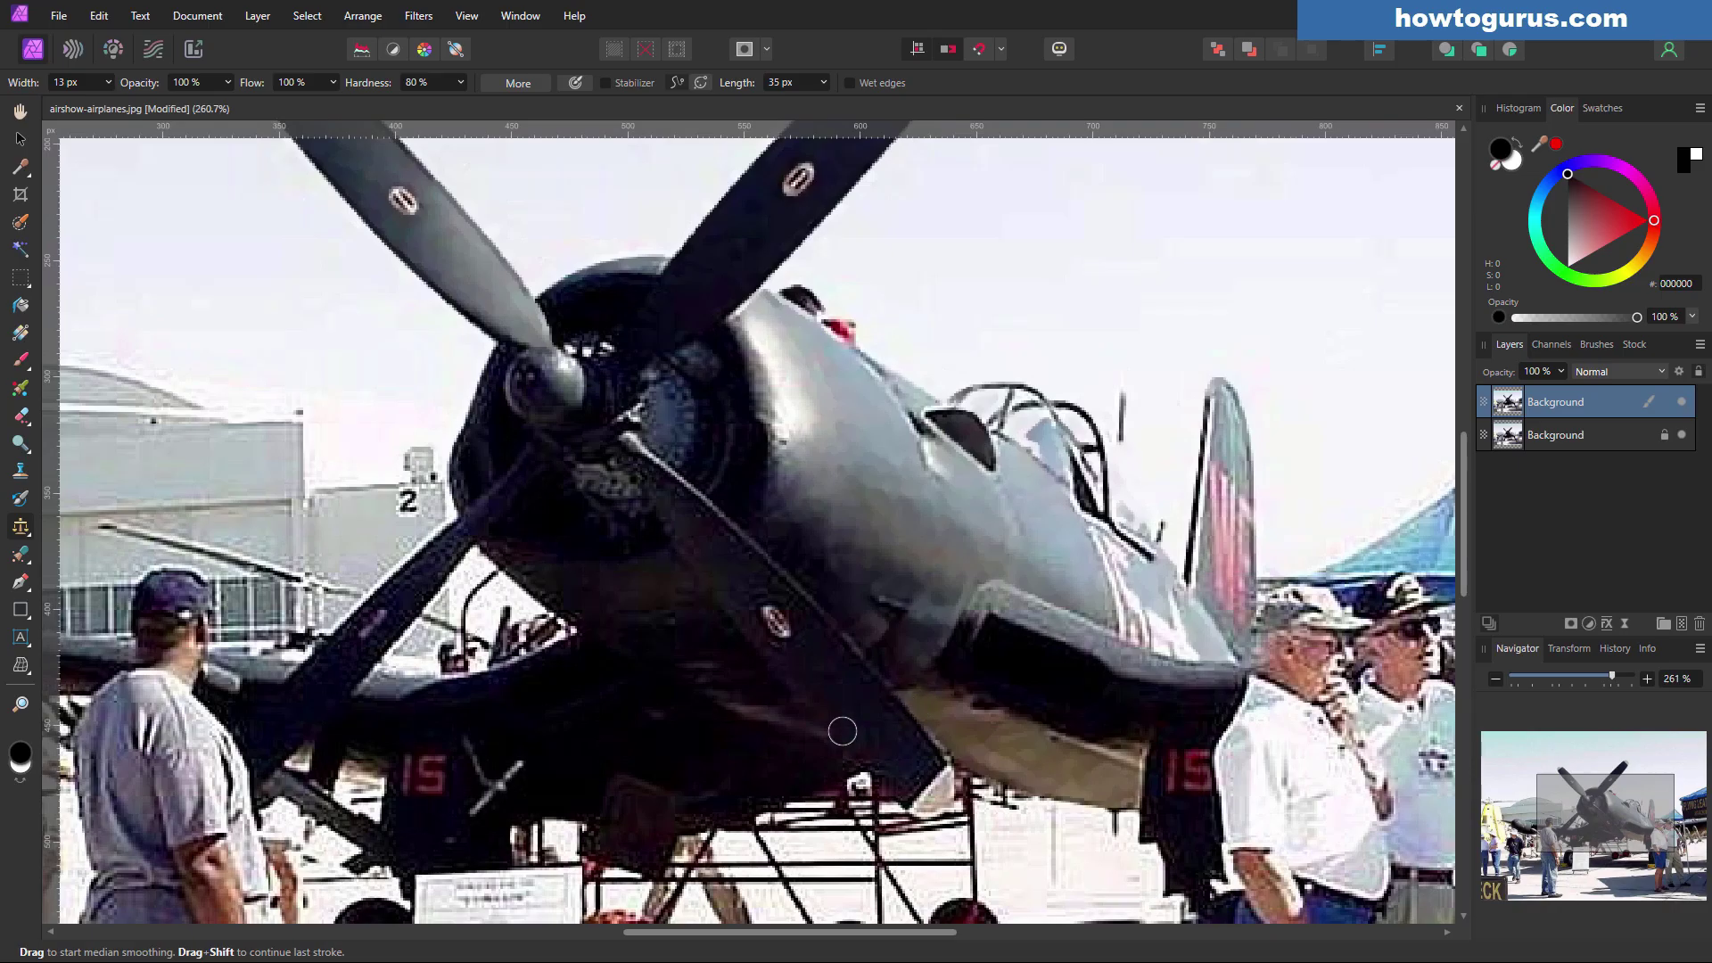
# Set the median brush width to 8 px and smooth the noise on the gray shirt of the man standing by the airplane
pyautogui.moveTo(337, 828)
pyautogui.mouseDown()
pyautogui.moveTo(682, 671)
pyautogui.moveTo(951, 598)
pyautogui.mouseUp()
pyautogui.scroll(5, 748, 595)
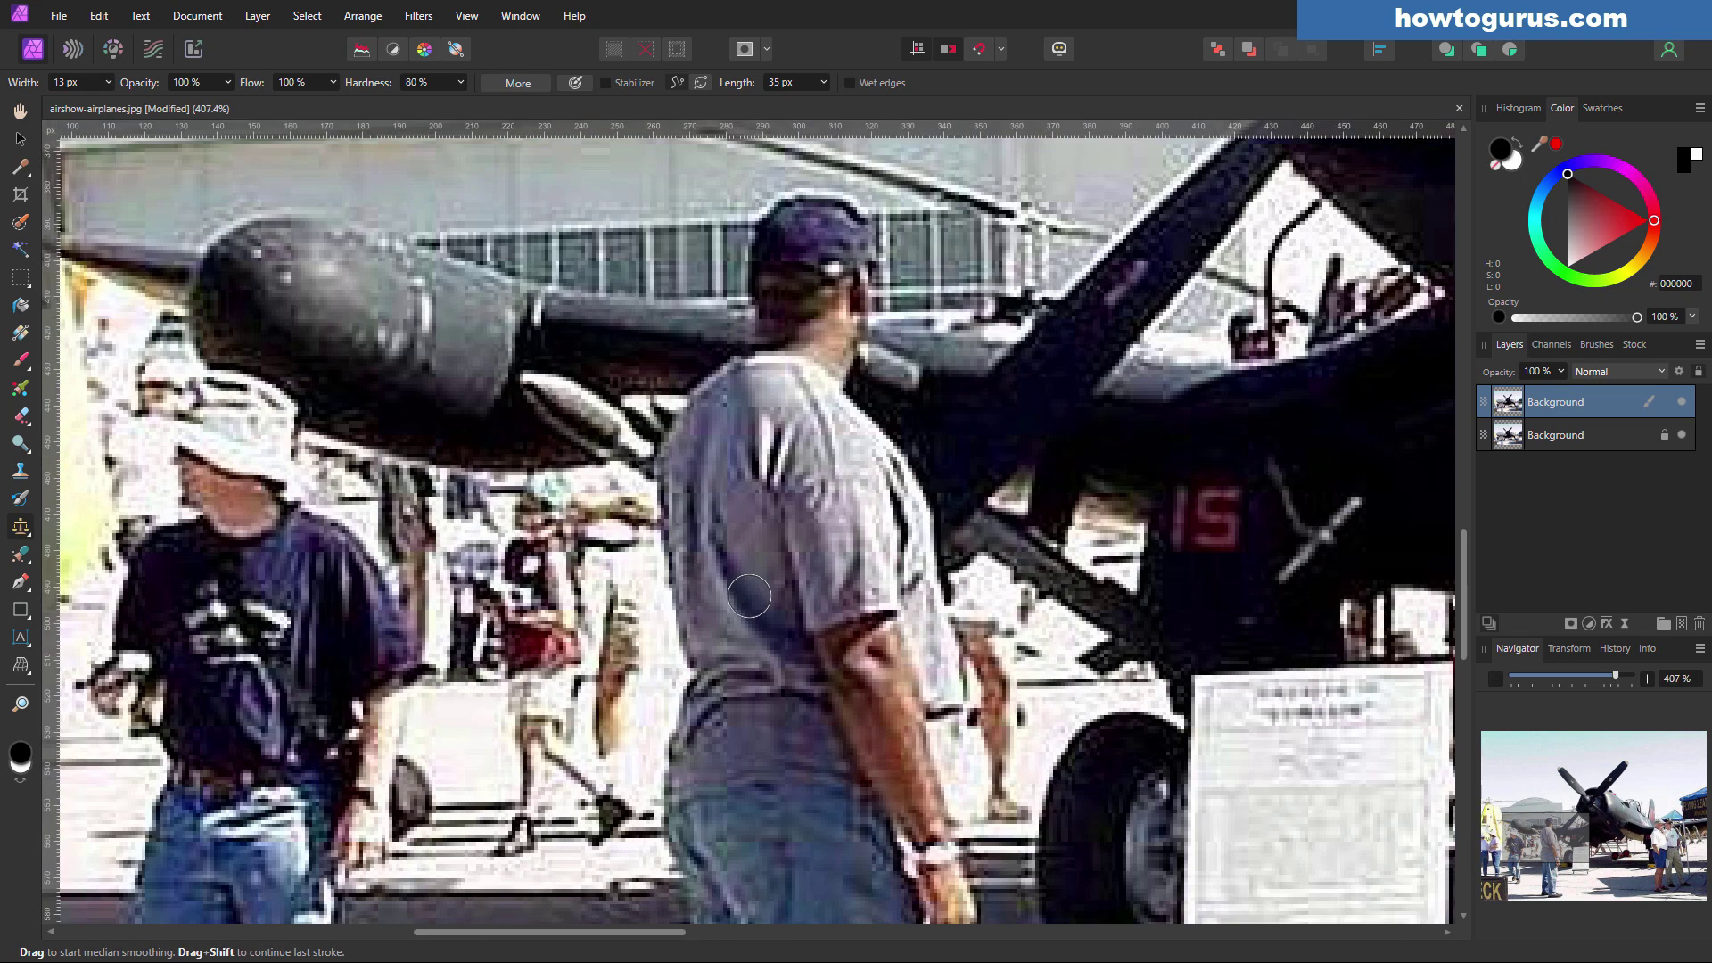
pyautogui.press('[')
pyautogui.press('[')
pyautogui.press('[')
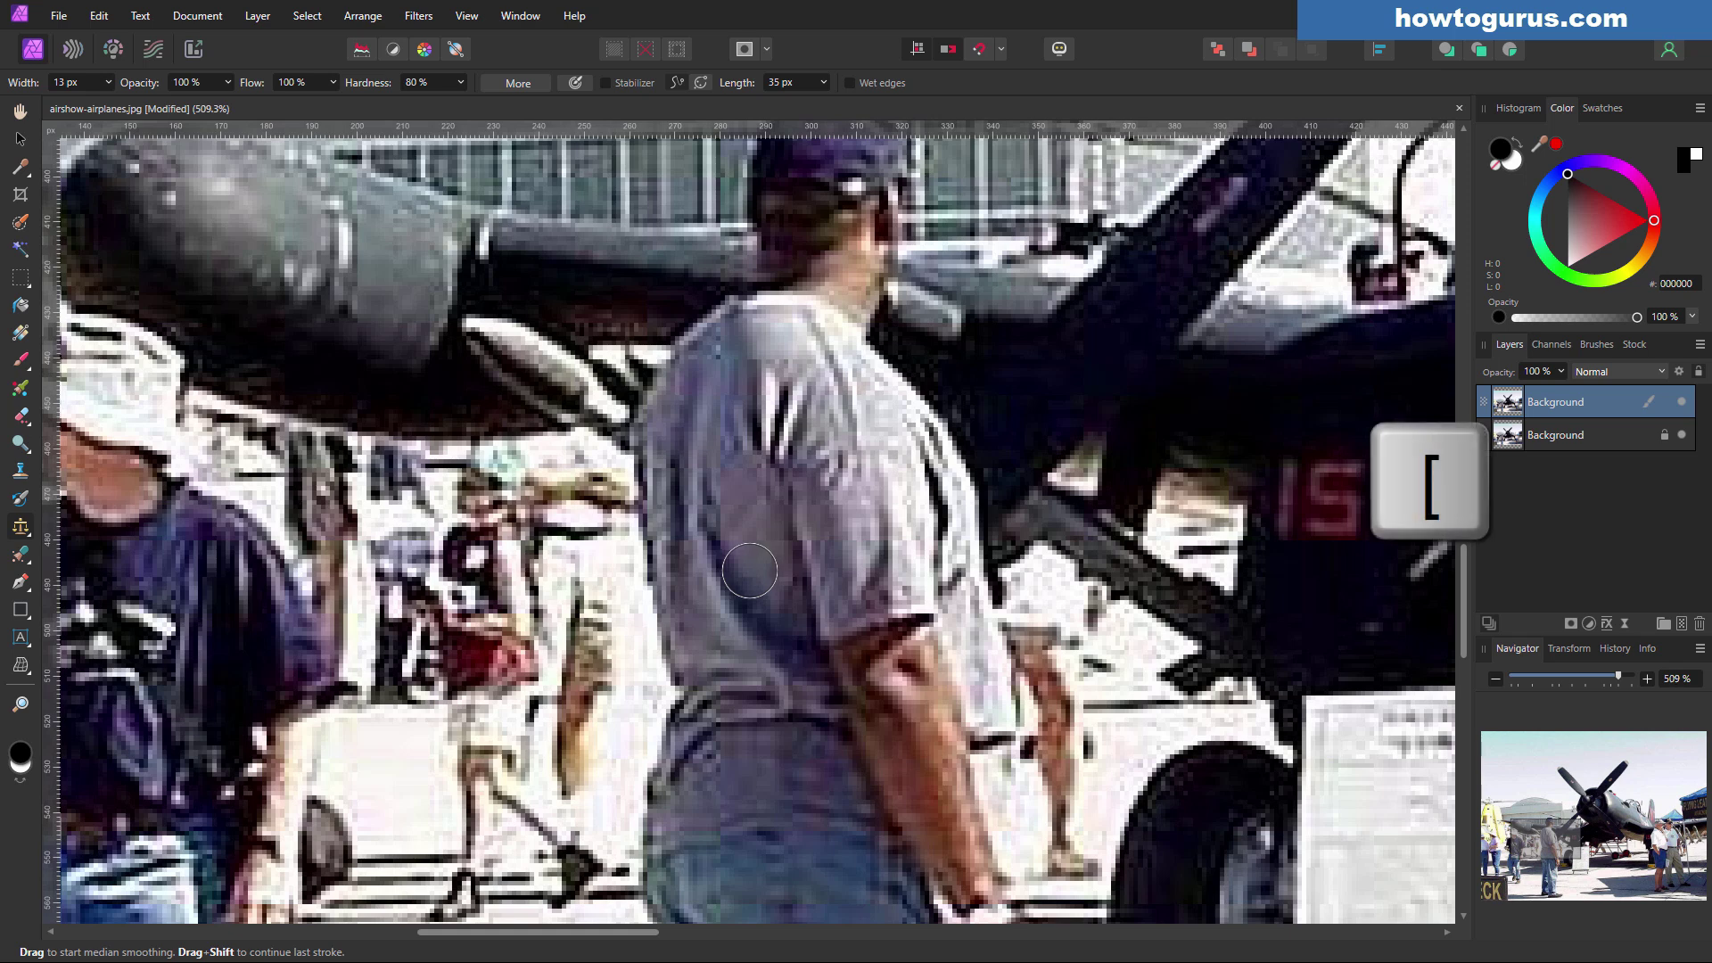
pyautogui.press('[')
pyautogui.press('[')
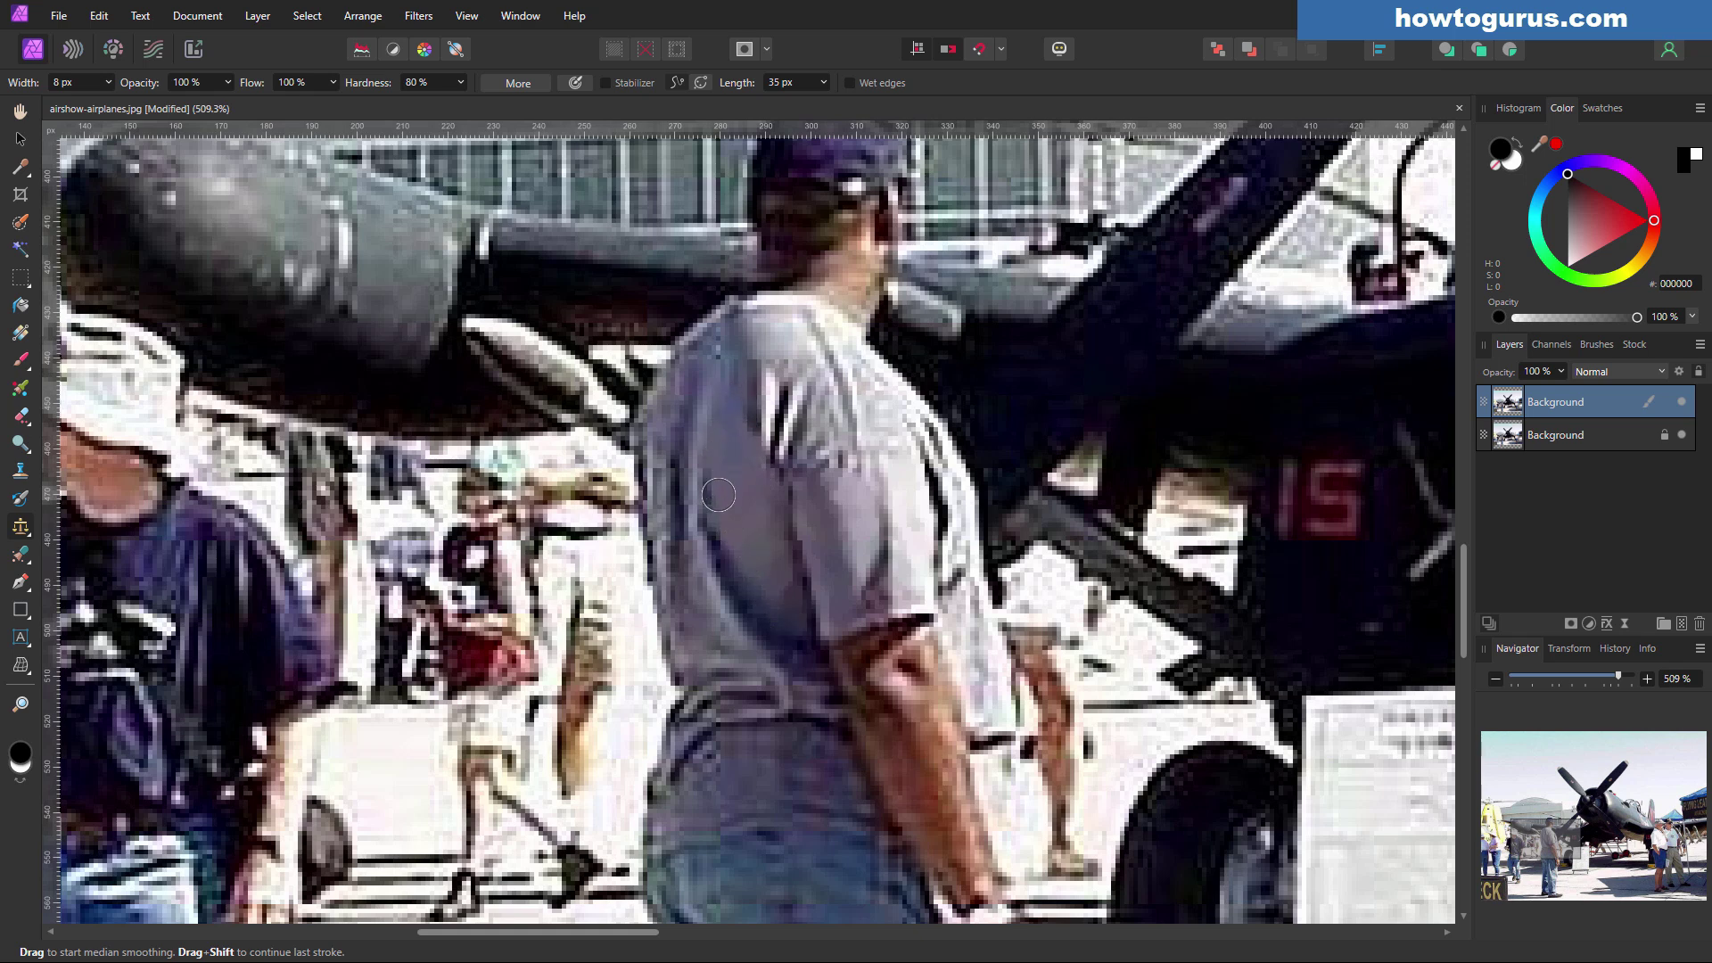
pyautogui.moveTo(672, 459); pyautogui.dragTo(679, 558)
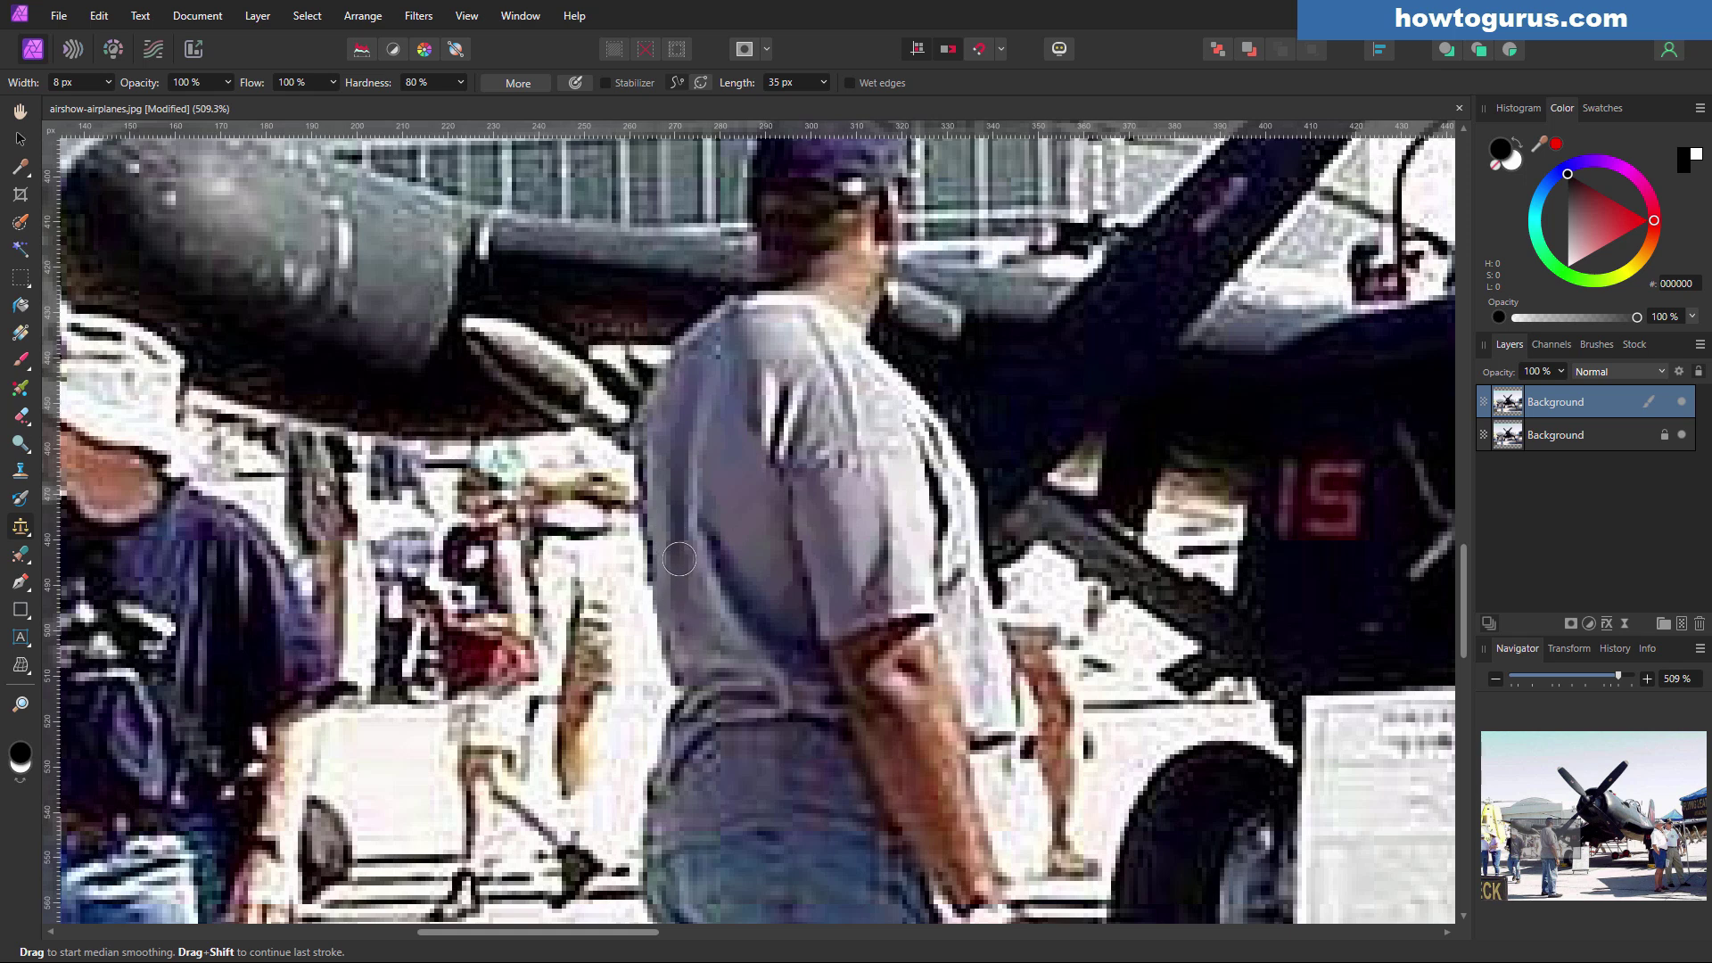
pyautogui.moveTo(792, 431)
pyautogui.mouseDown()
pyautogui.moveTo(753, 357)
pyautogui.moveTo(745, 419)
pyautogui.moveTo(730, 336)
pyautogui.moveTo(669, 406)
pyautogui.moveTo(765, 338)
pyautogui.moveTo(794, 340)
pyautogui.moveTo(834, 430)
pyautogui.moveTo(867, 382)
pyautogui.moveTo(887, 433)
pyautogui.mouseUp()
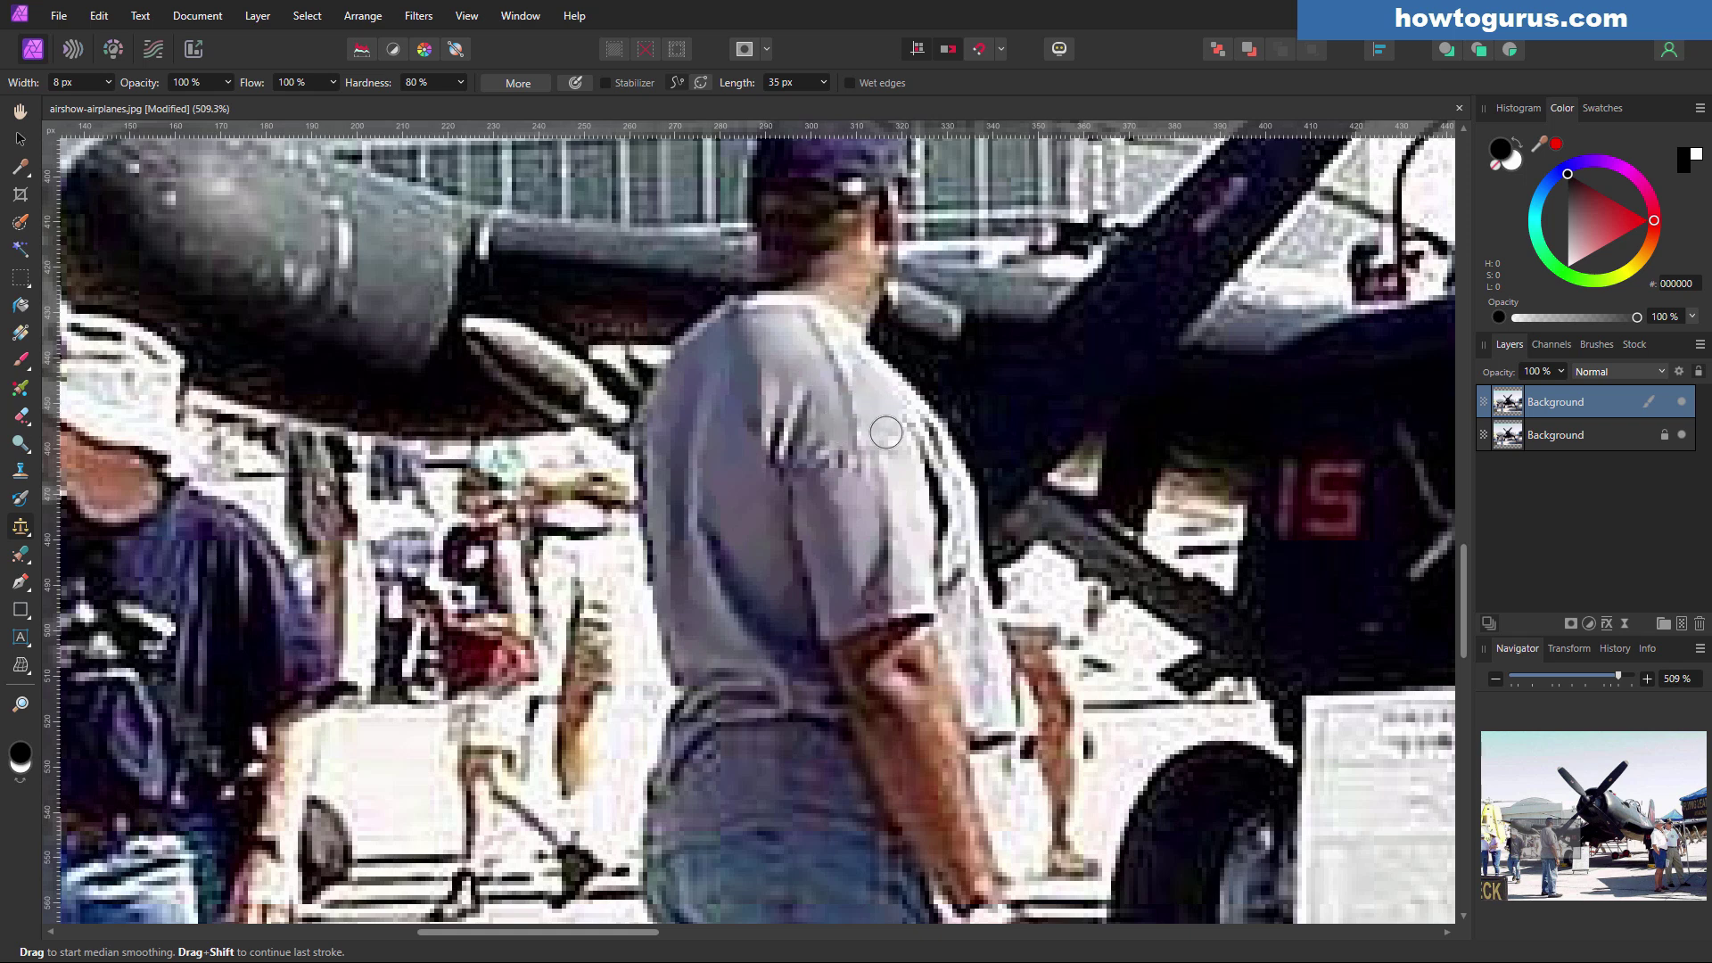
# Reduce the median brush width to 3 px for fine areas of the man in the gray shirt
pyautogui.press('[')
pyautogui.press('[')
pyautogui.press('[')
pyautogui.press('[')
pyautogui.press('[')
pyautogui.moveTo(874, 811); pyautogui.dragTo(985, 600)
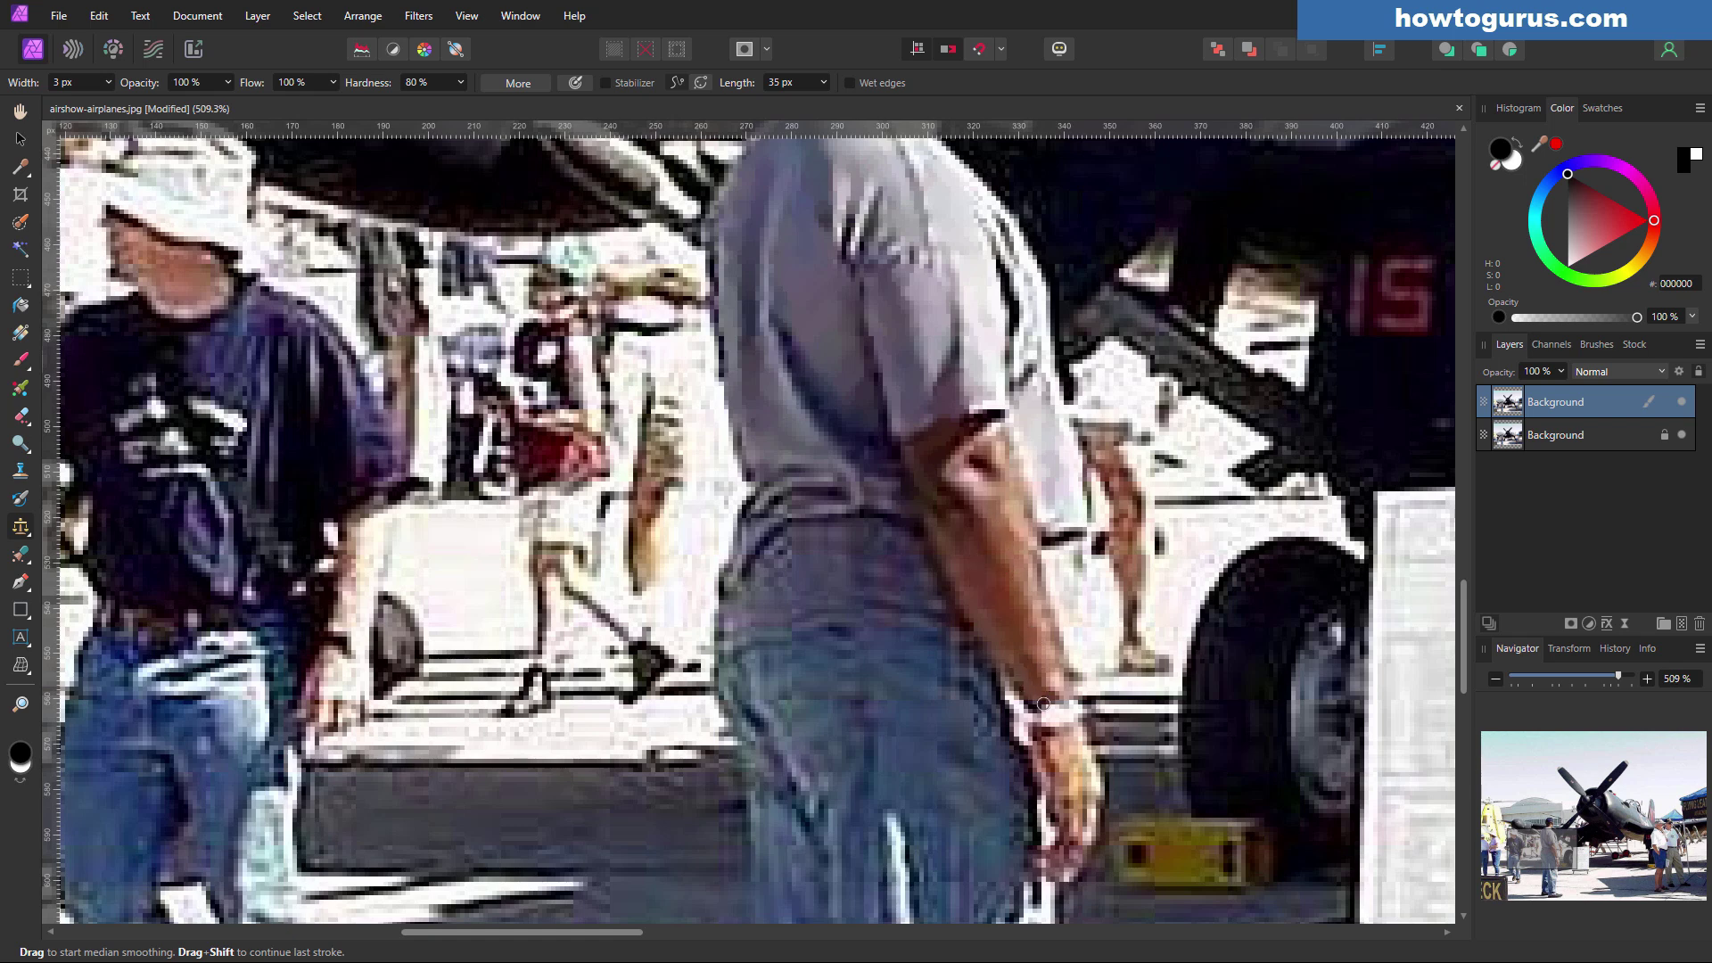
# Set the median brush width to 7 px and smooth the noise on the man's blue jeans
pyautogui.press(']')
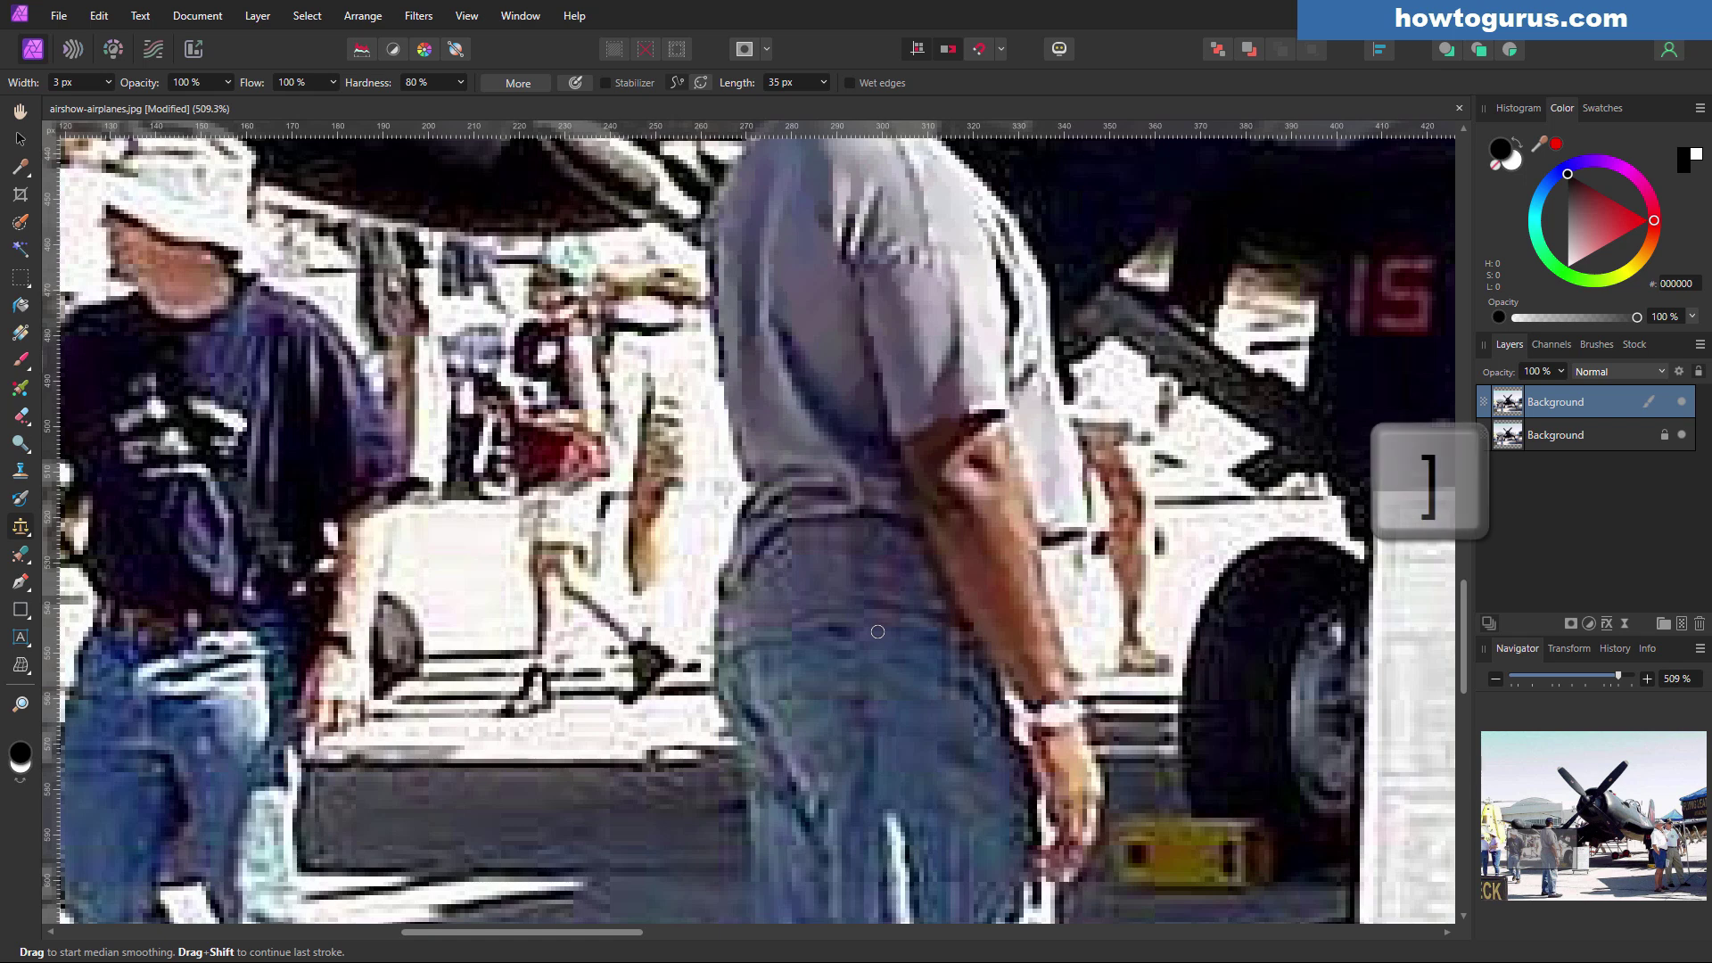
pyautogui.press(']')
pyautogui.press(']')
pyautogui.press(']')
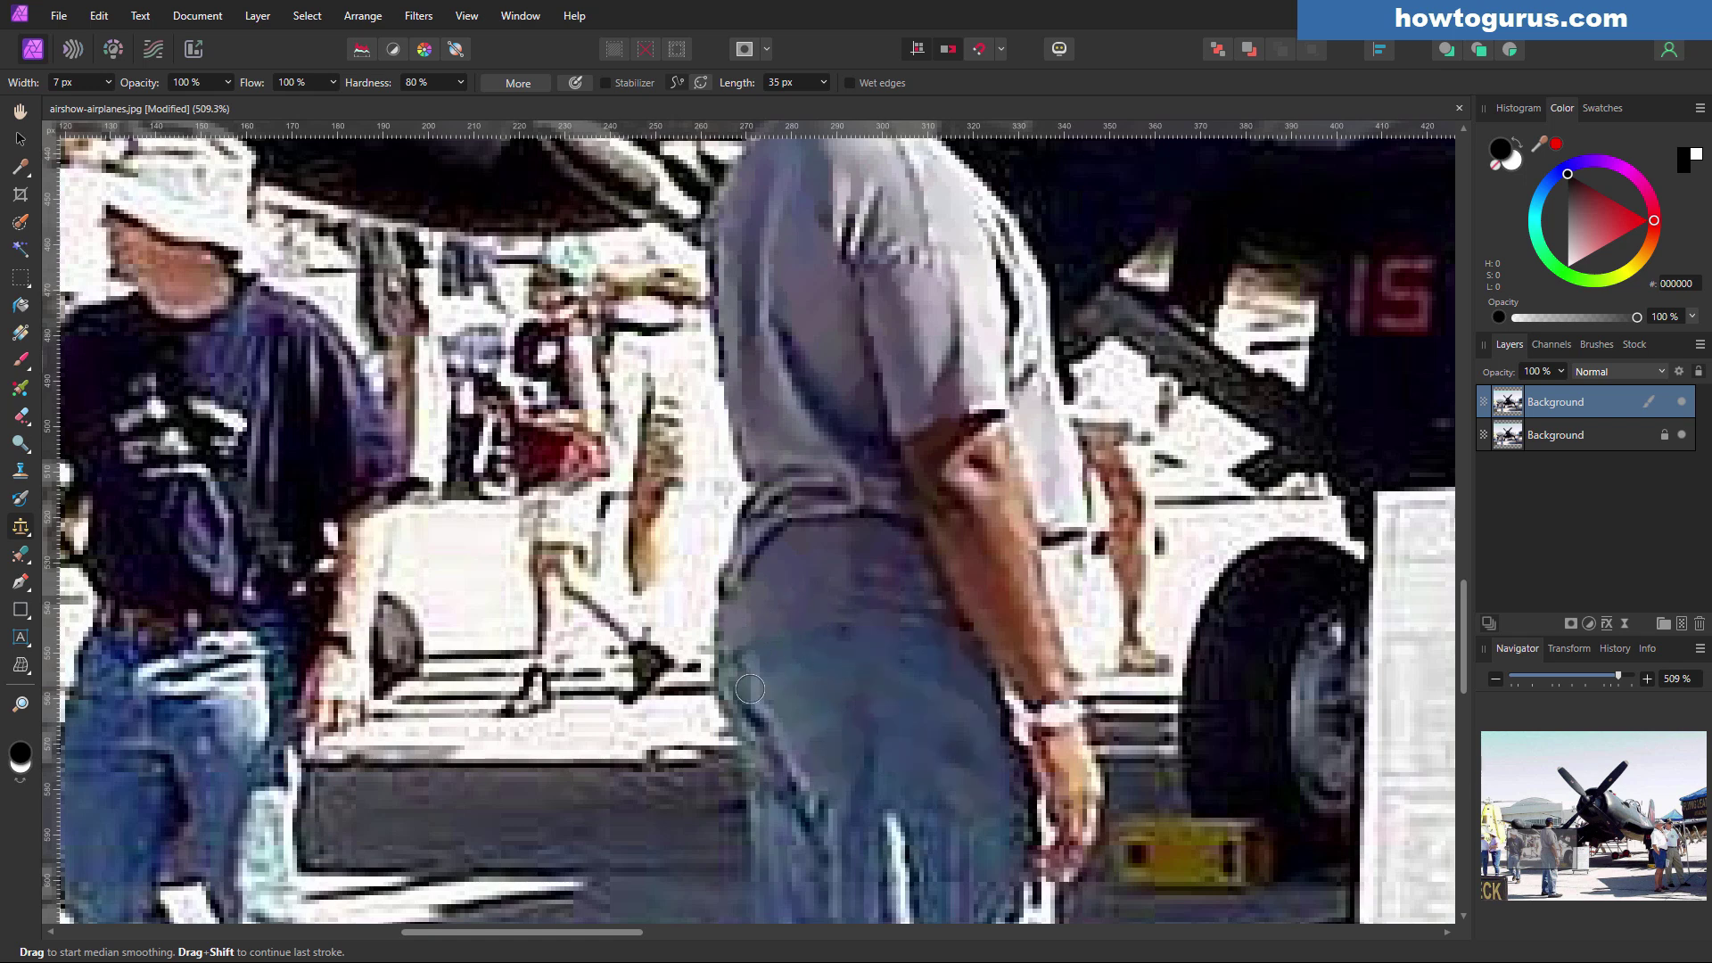
pyautogui.moveTo(740, 677)
pyautogui.mouseDown()
pyautogui.moveTo(818, 877)
pyautogui.moveTo(854, 801)
pyautogui.moveTo(861, 863)
pyautogui.mouseUp()
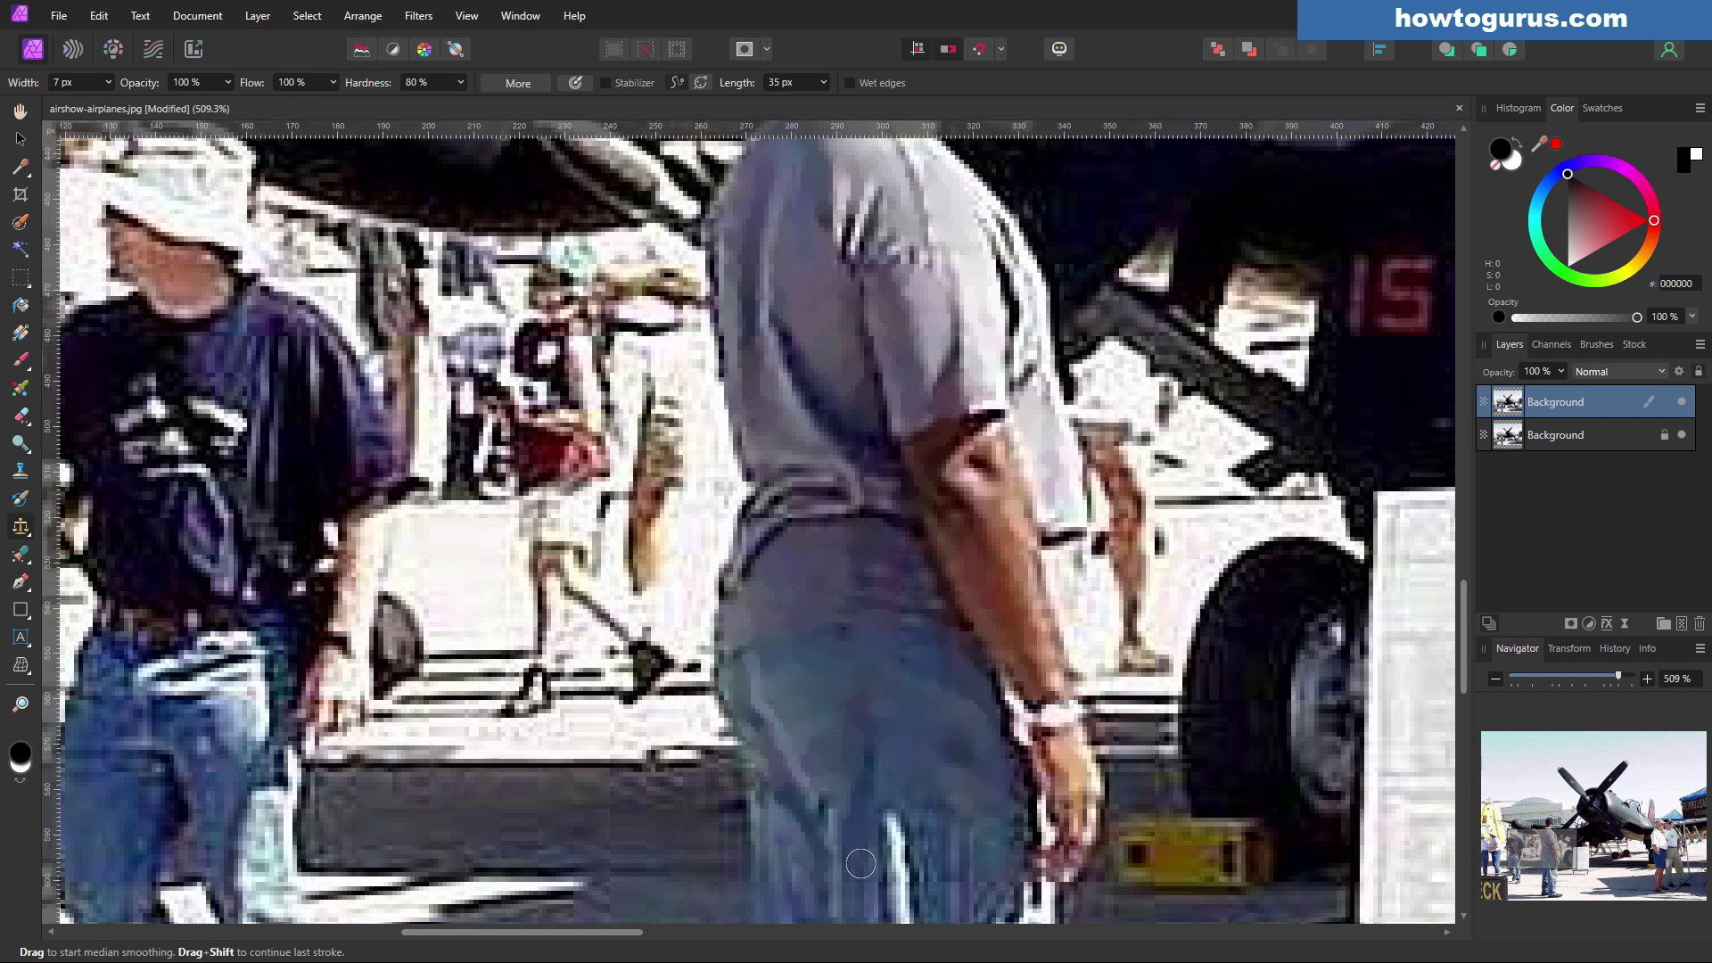
pyautogui.scroll(-5, 857, 805)
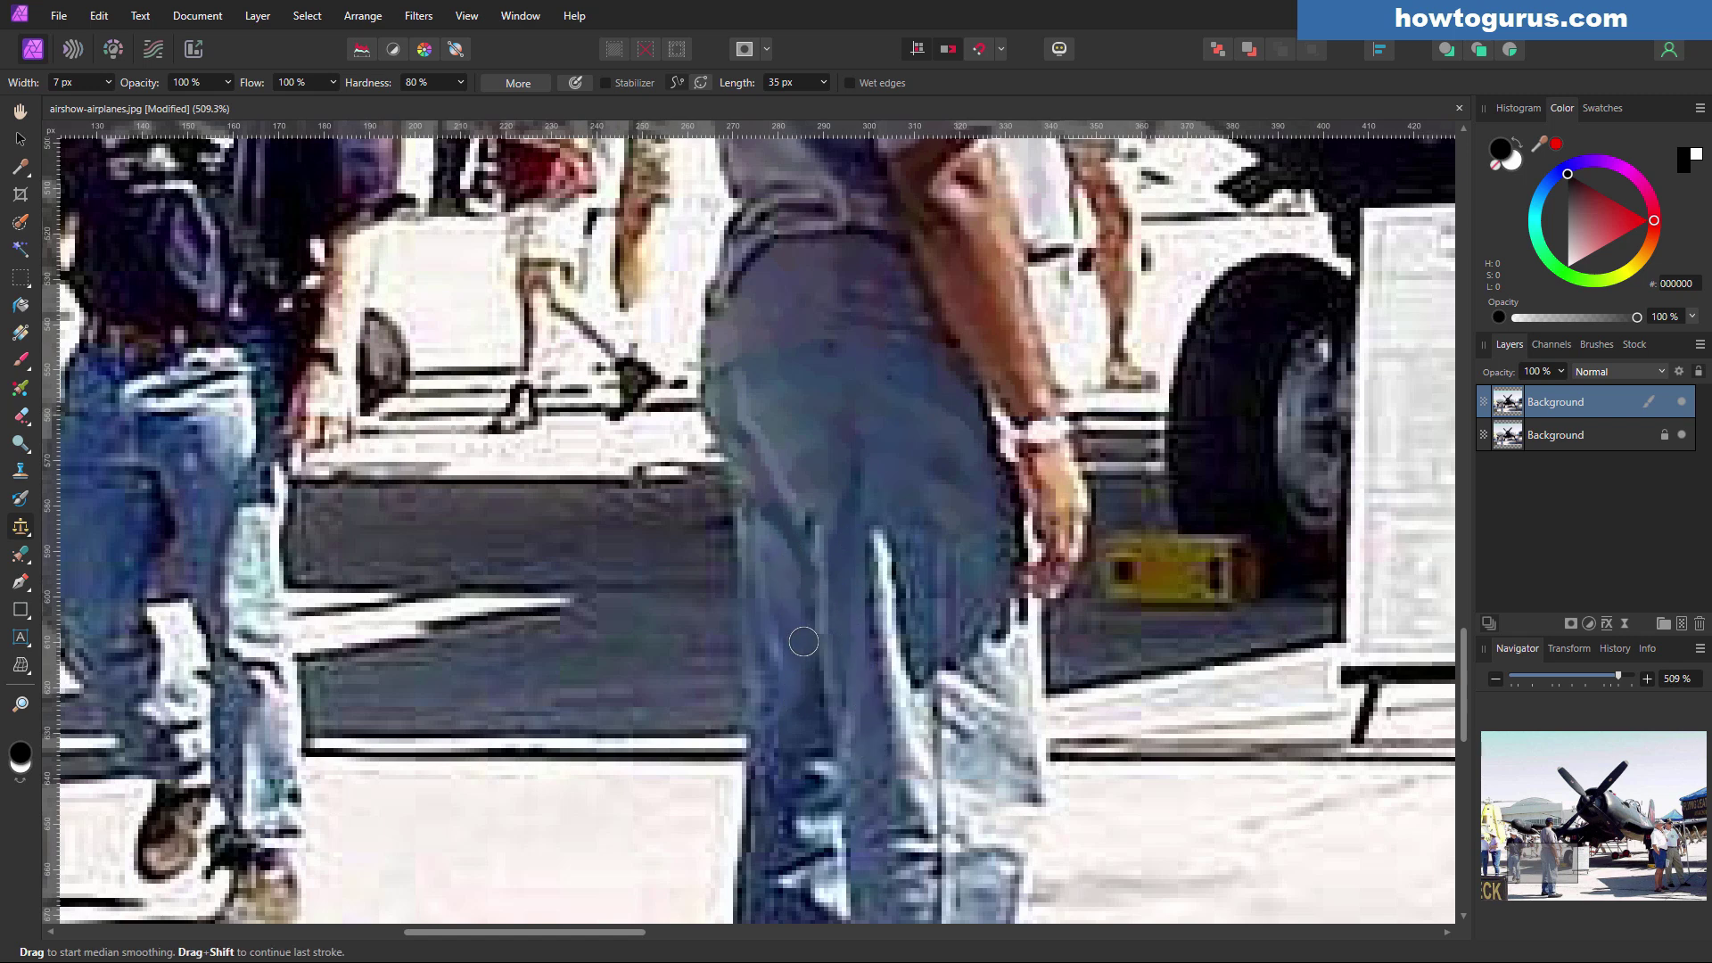
pyautogui.moveTo(878, 686)
pyautogui.mouseDown()
pyautogui.moveTo(955, 566)
pyautogui.moveTo(926, 542)
pyautogui.moveTo(922, 662)
pyautogui.moveTo(977, 583)
pyautogui.moveTo(941, 653)
pyautogui.moveTo(910, 562)
pyautogui.mouseUp()
pyautogui.scroll(-5, 909, 563)
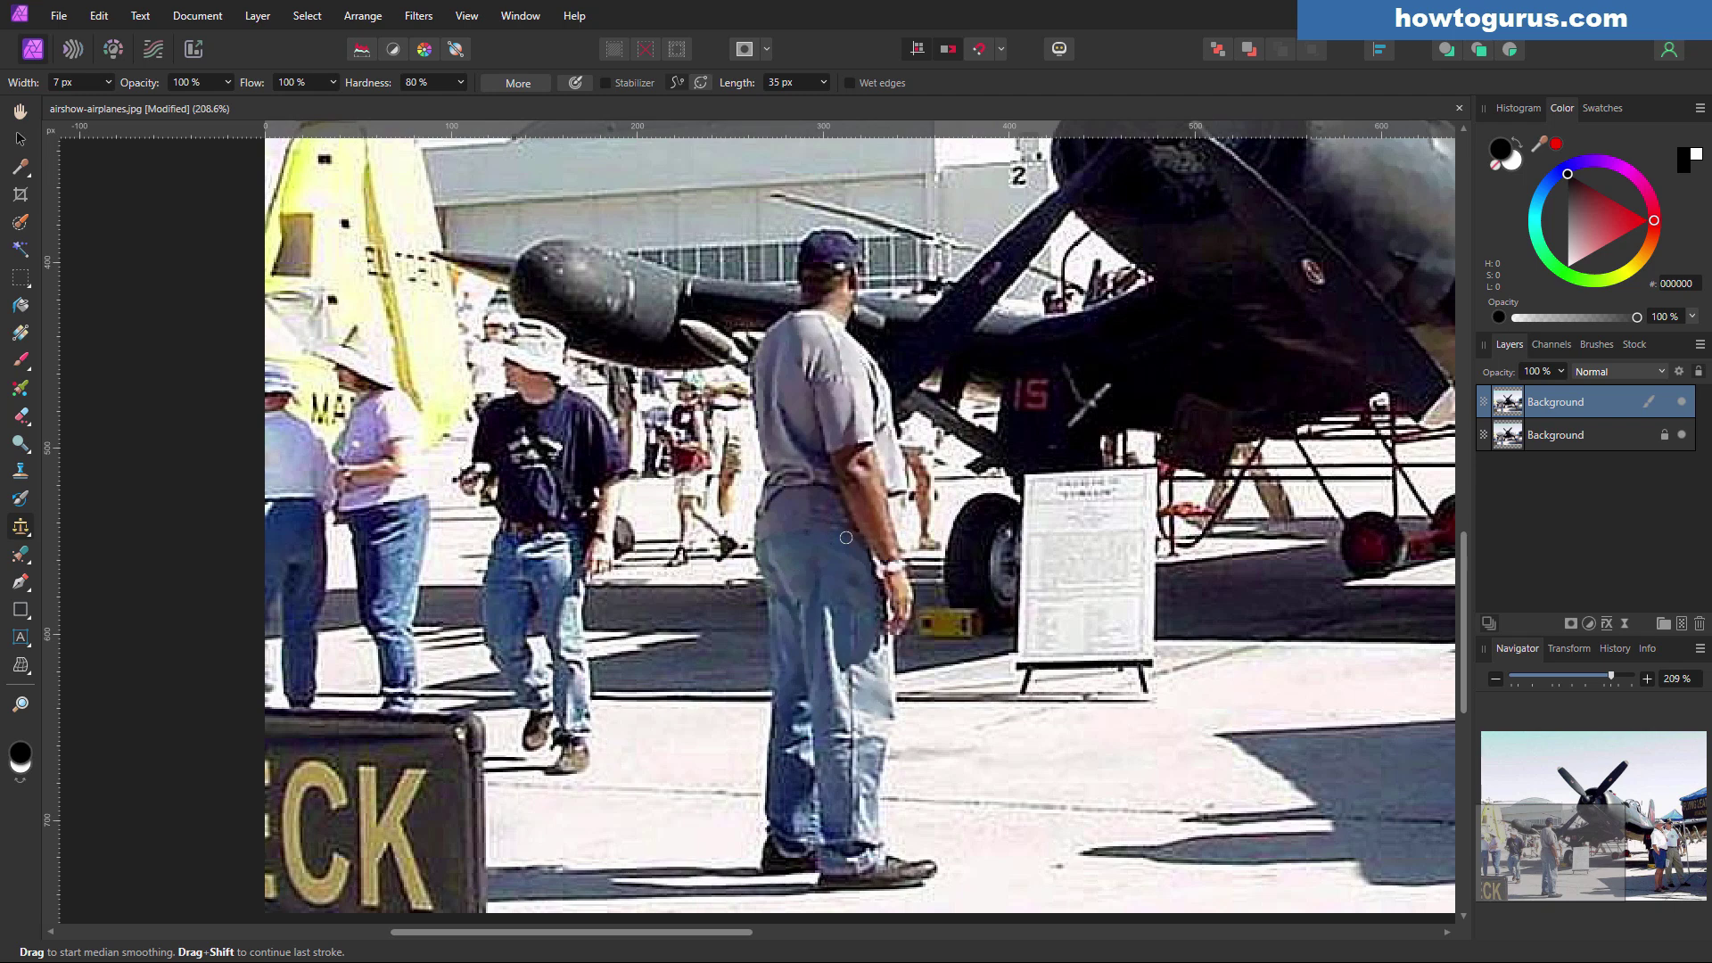
# Smooth the noise in the bright background between the man's arm and the airplane's tire with the 7 px median brush
pyautogui.scroll(6, 955, 486)
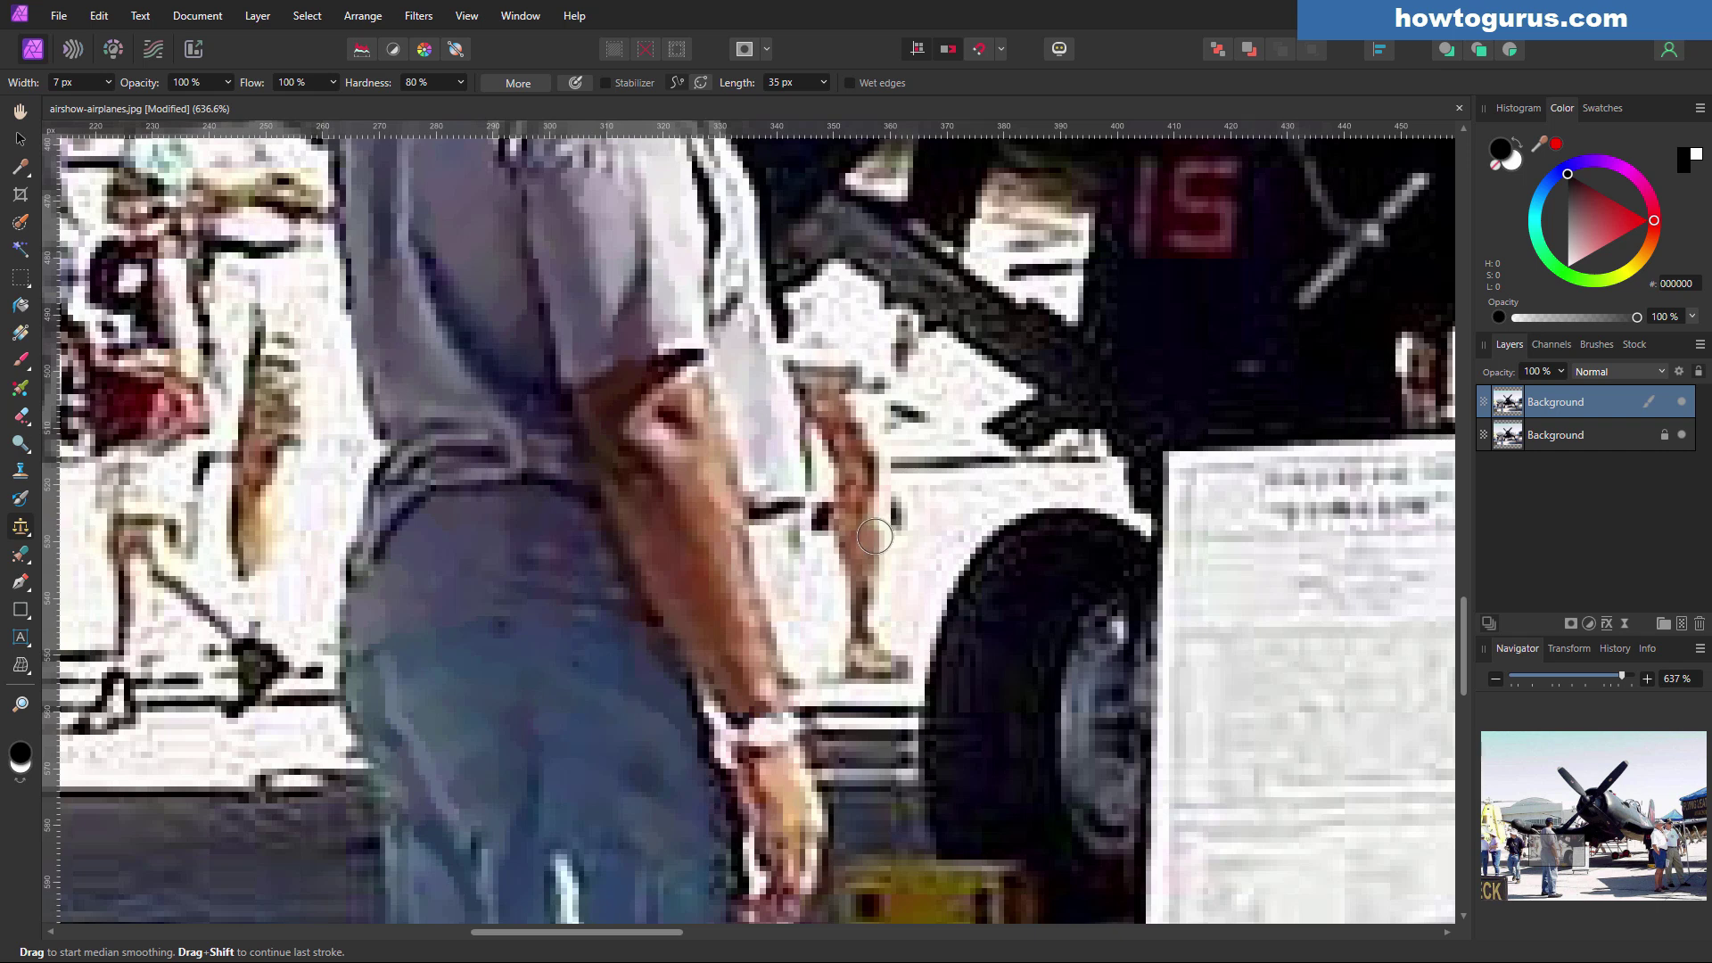
pyautogui.moveTo(948, 499)
pyautogui.mouseDown()
pyautogui.moveTo(1121, 492)
pyautogui.moveTo(929, 493)
pyautogui.moveTo(1094, 486)
pyautogui.mouseUp()
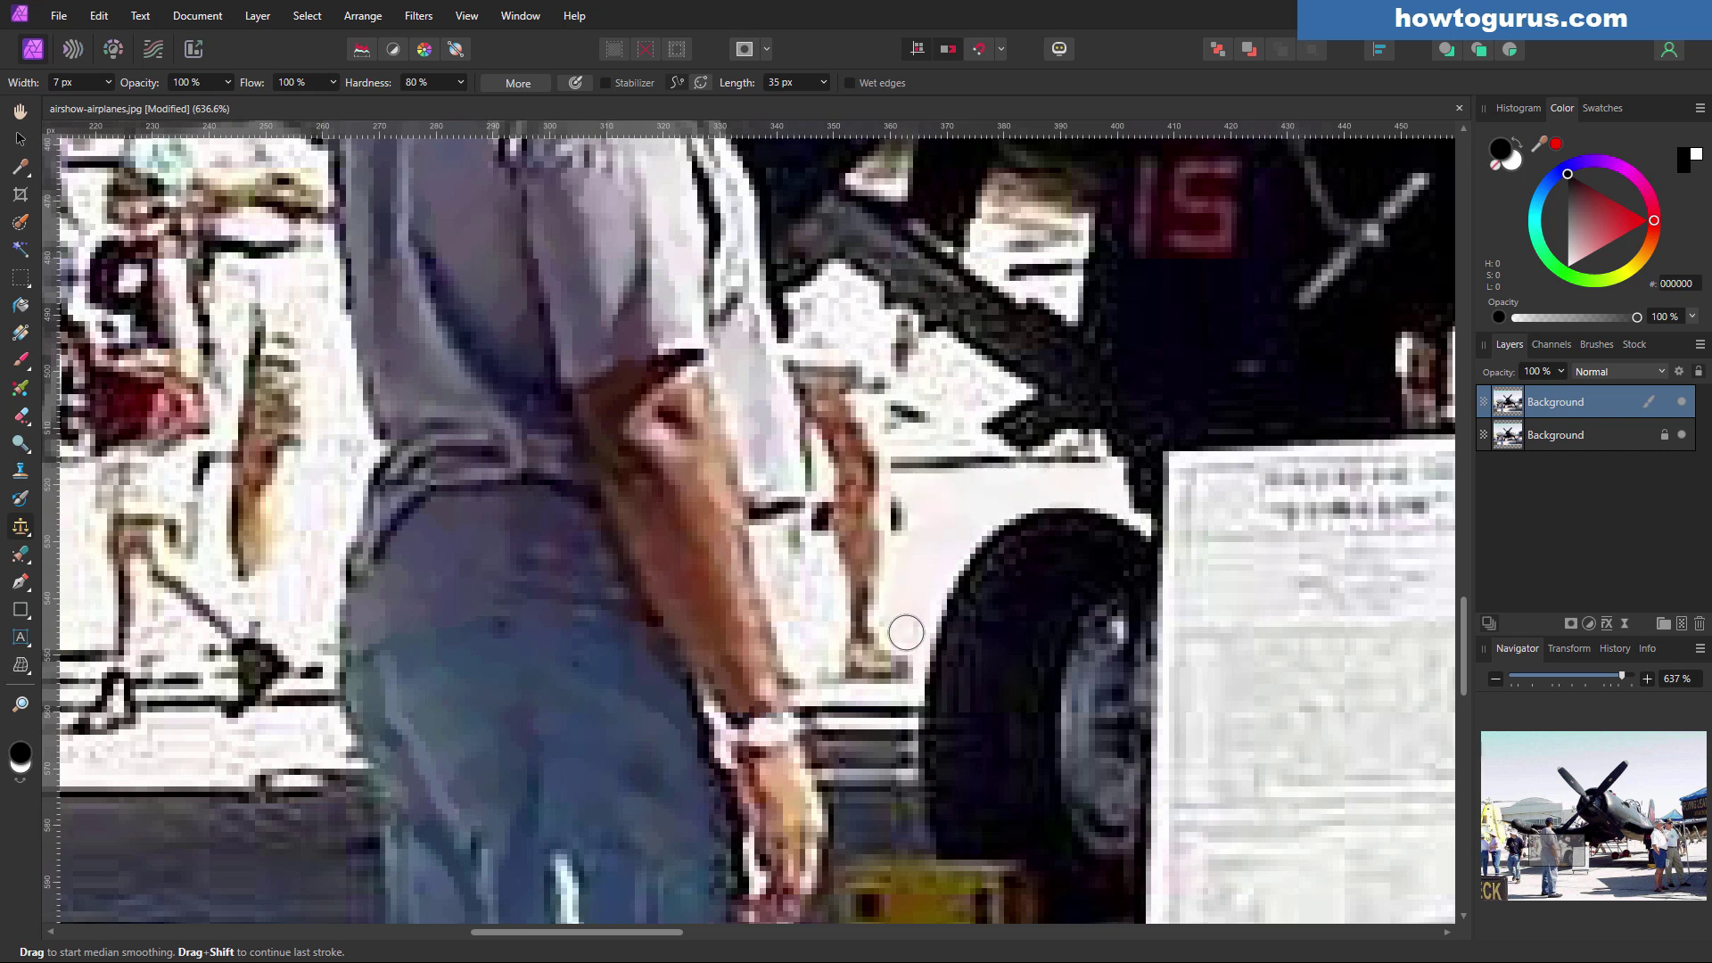
pyautogui.moveTo(902, 582)
pyautogui.mouseDown()
pyautogui.moveTo(917, 488)
pyautogui.moveTo(899, 439)
pyautogui.moveTo(951, 409)
pyautogui.moveTo(931, 367)
pyautogui.moveTo(944, 354)
pyautogui.moveTo(987, 394)
pyautogui.moveTo(959, 446)
pyautogui.moveTo(987, 449)
pyautogui.moveTo(905, 370)
pyautogui.moveTo(805, 610)
pyautogui.mouseUp()
pyautogui.scroll(-5, 999, 491)
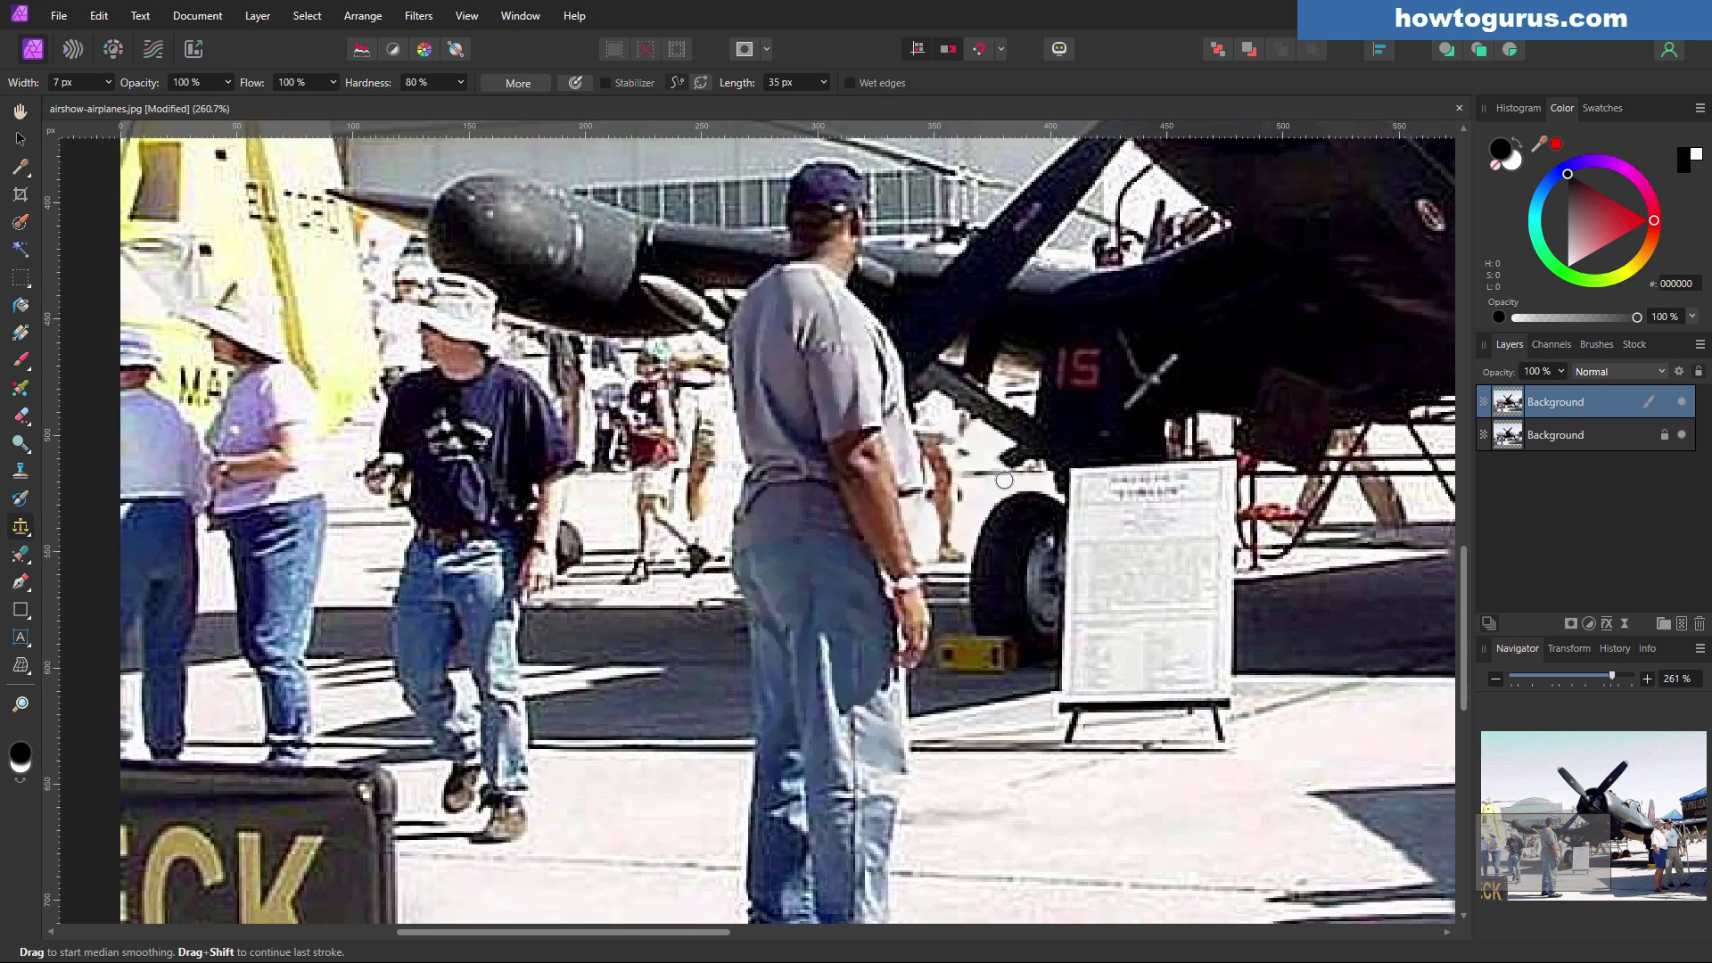
pyautogui.scroll(3, 1004, 480)
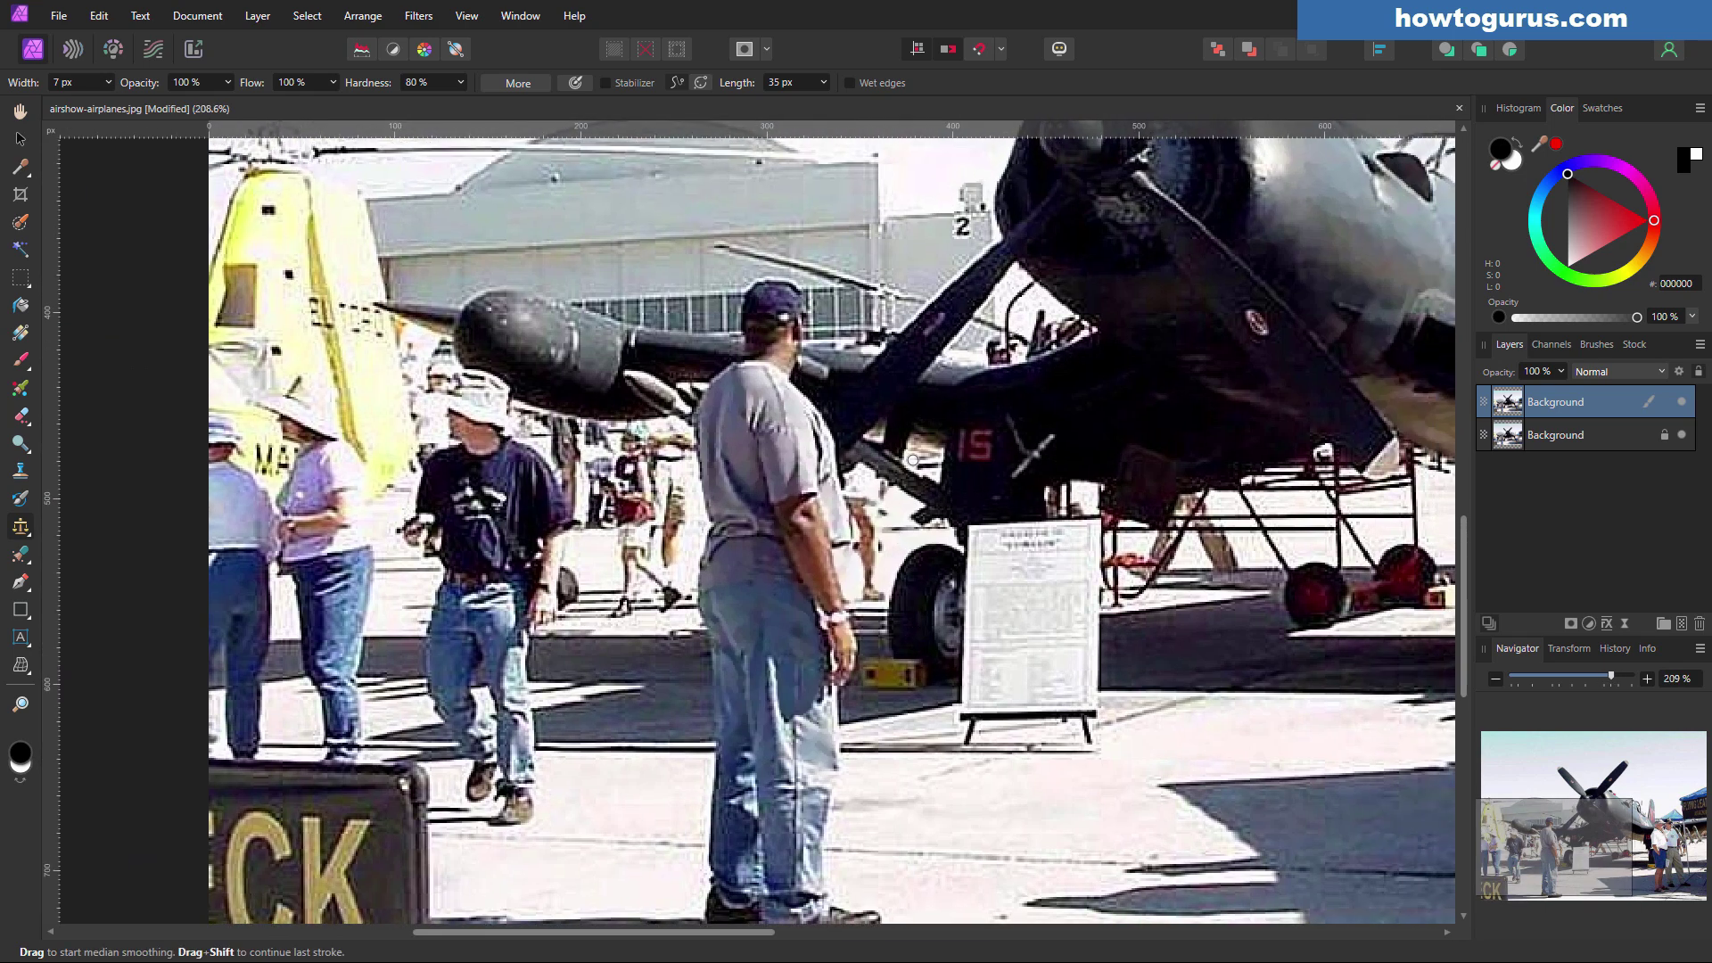
pyautogui.hscroll(3, 1130, 621)
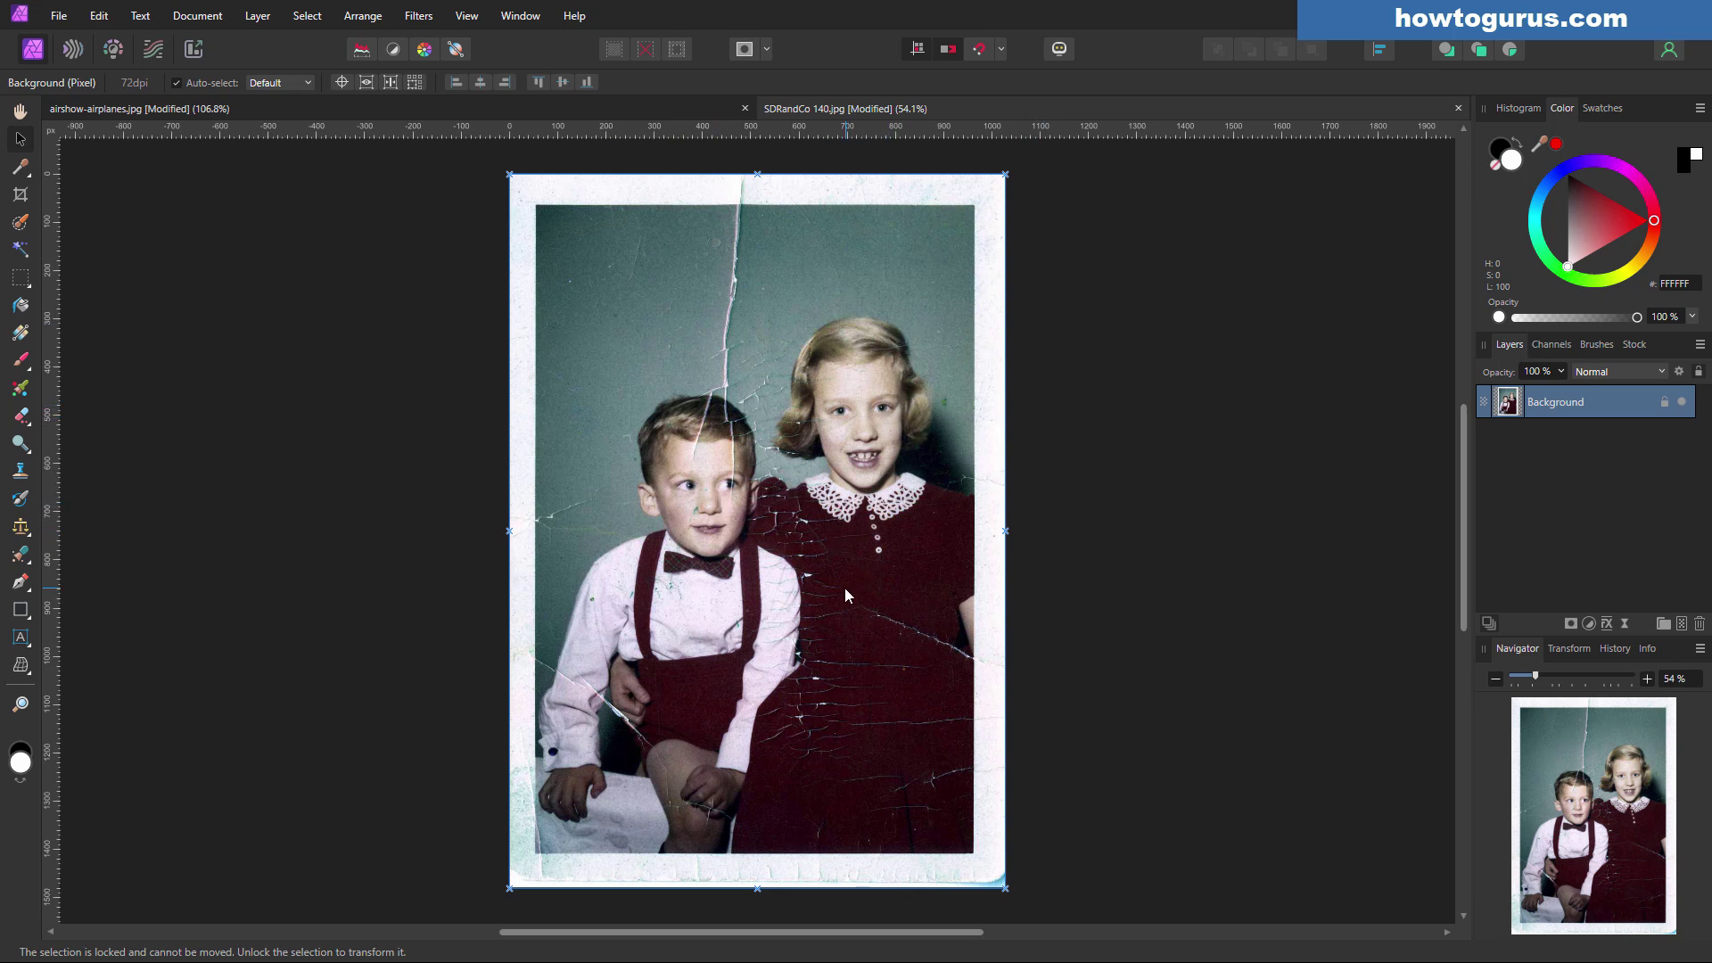
# Examine the cracks and the speckled skin on the children's faces in the old portrait SDRandCo 140.jpg
pyautogui.scroll(5, 843, 587)
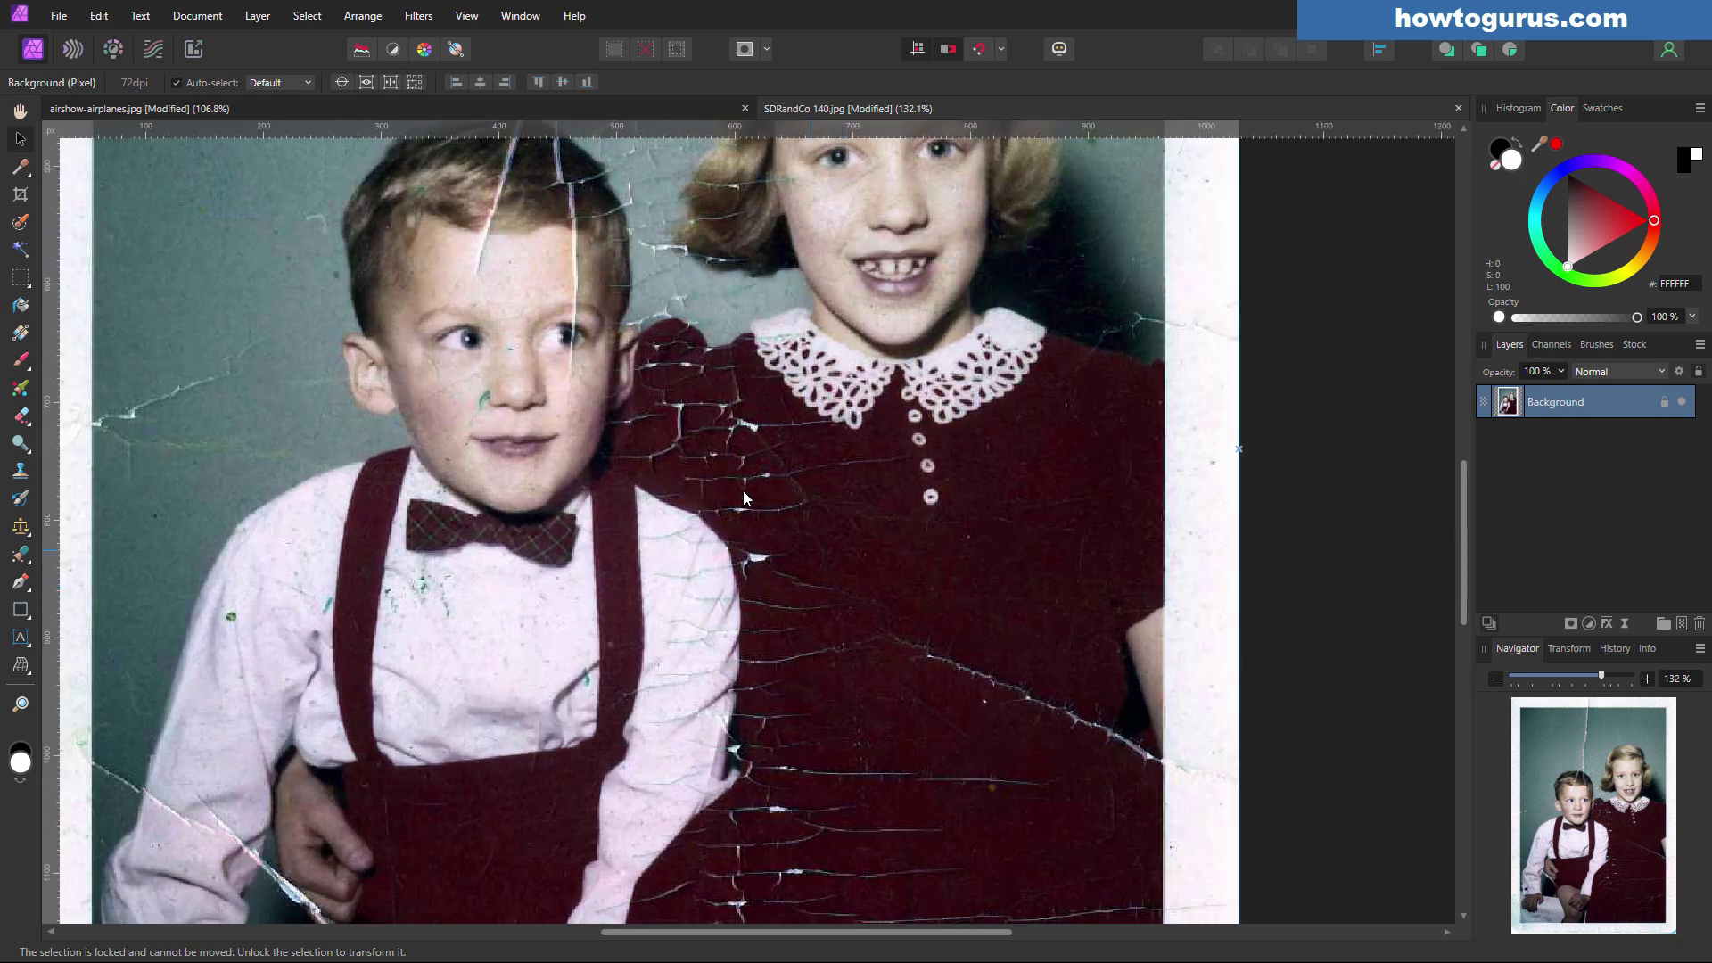
pyautogui.moveTo(685, 436); pyautogui.dragTo(803, 576)
pyautogui.click(526, 528)
pyautogui.scroll(4, 903, 543)
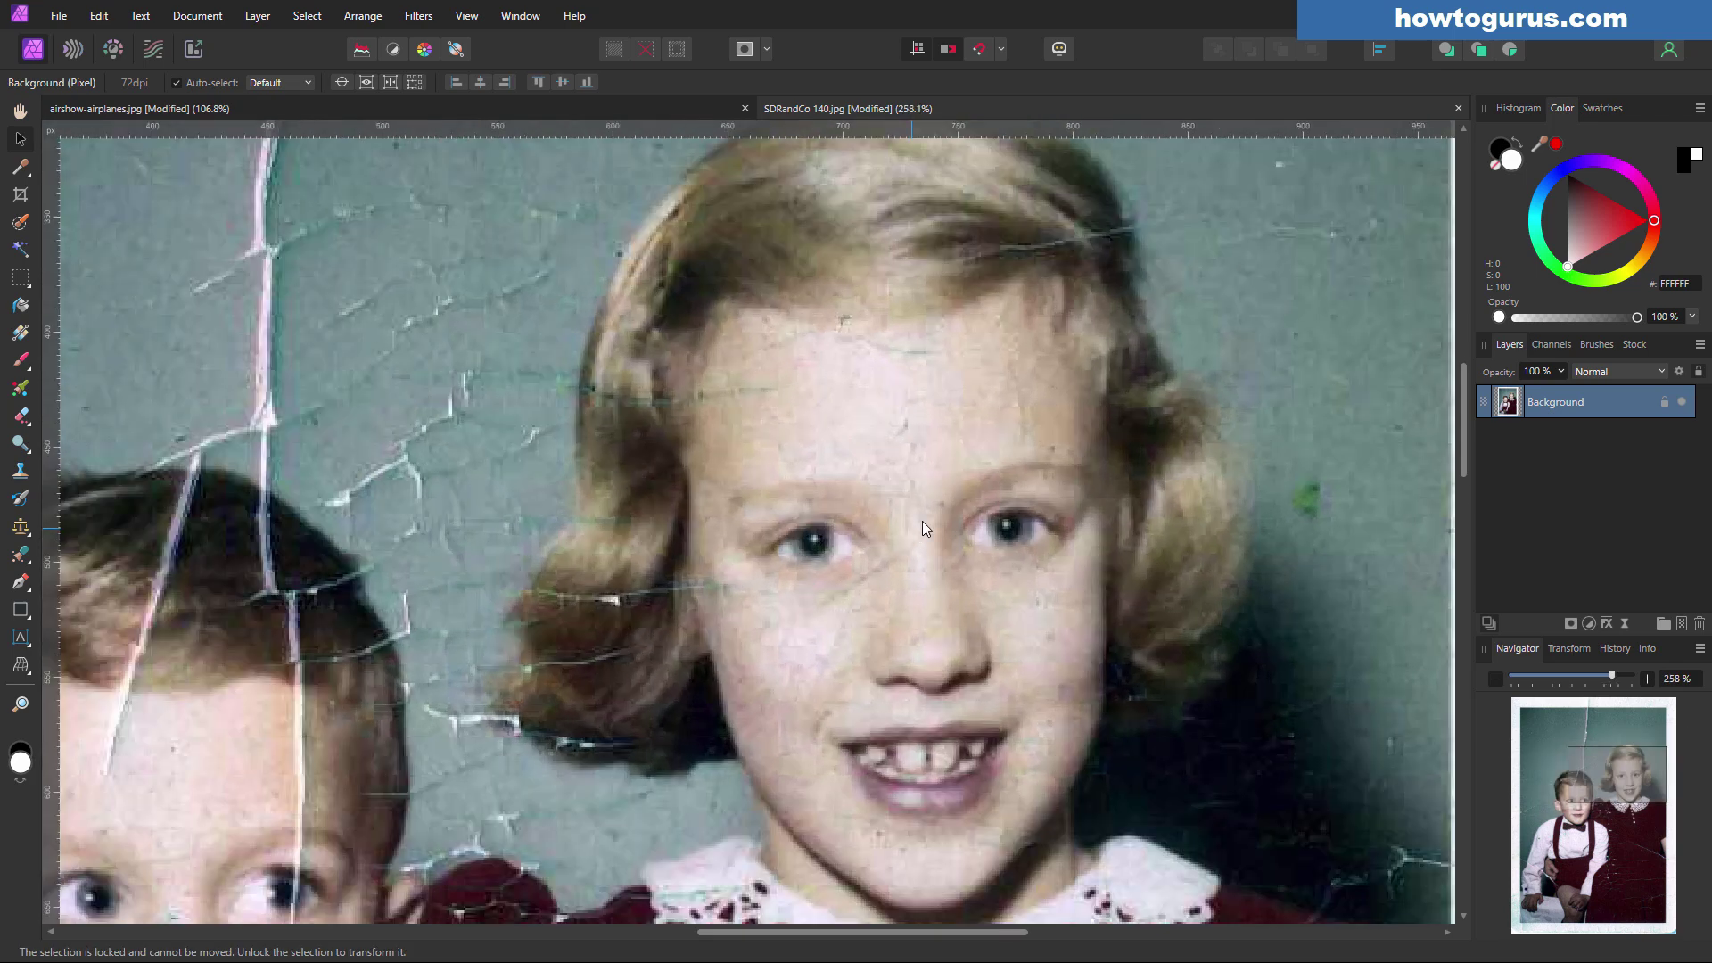
pyautogui.scroll(2, 897, 440)
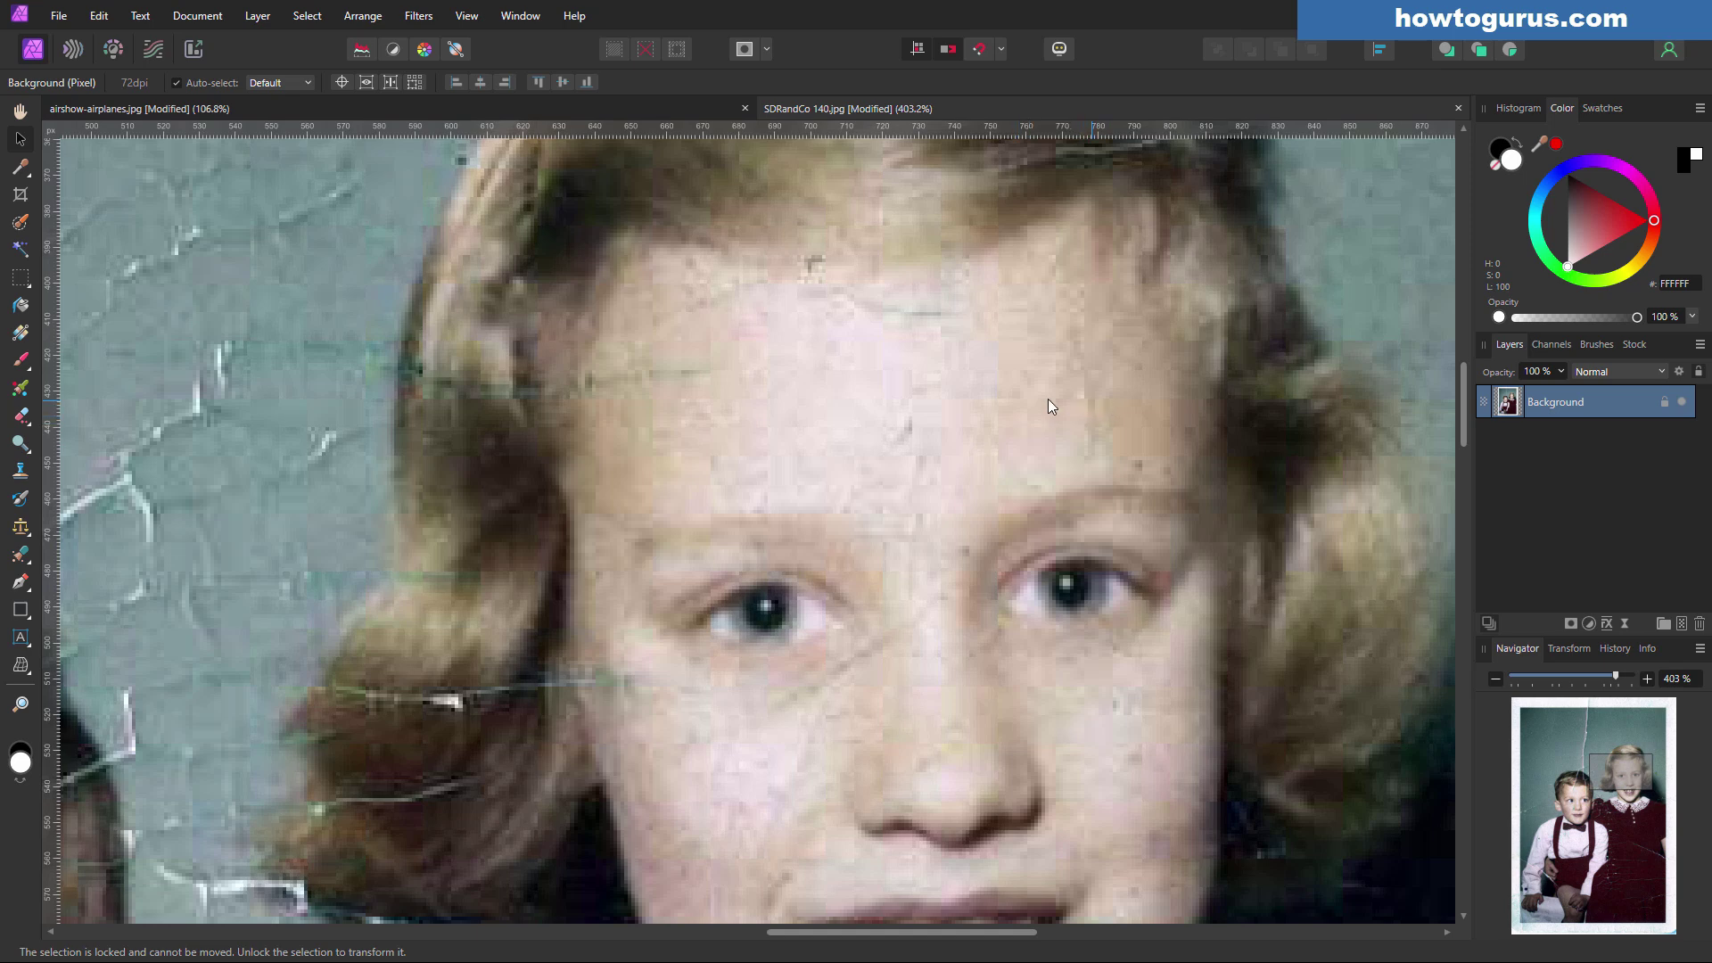
pyautogui.scroll(-2, 911, 510)
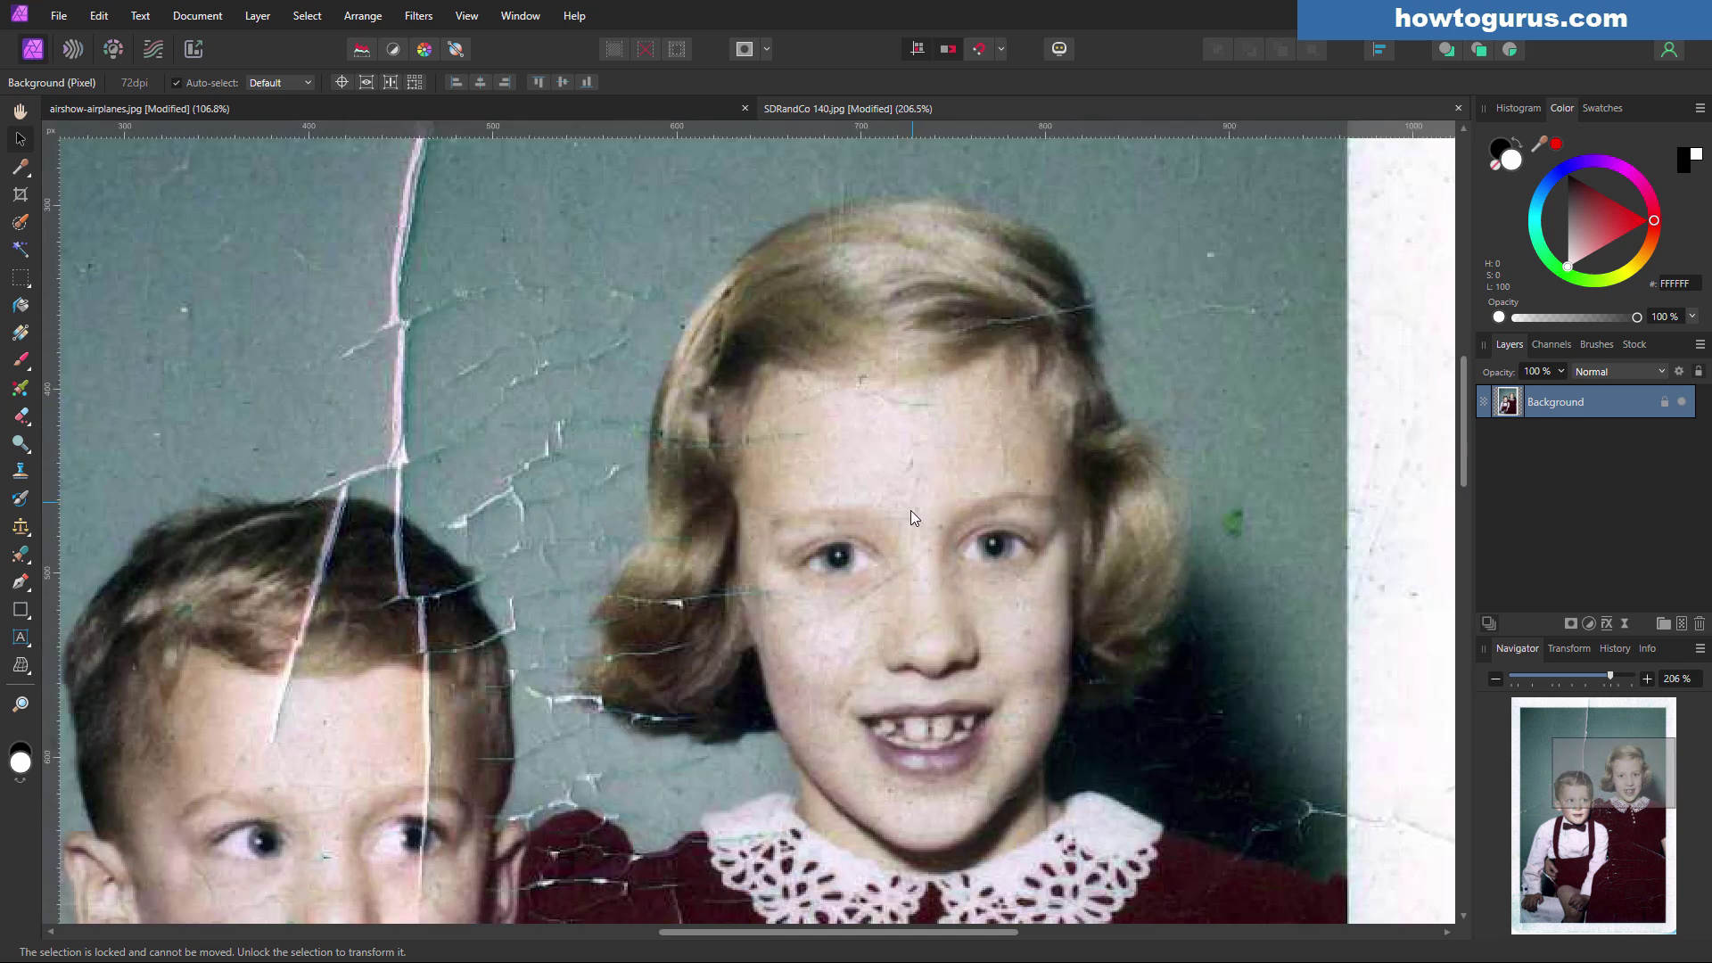
pyautogui.moveTo(909, 497); pyautogui.dragTo(904, 440)
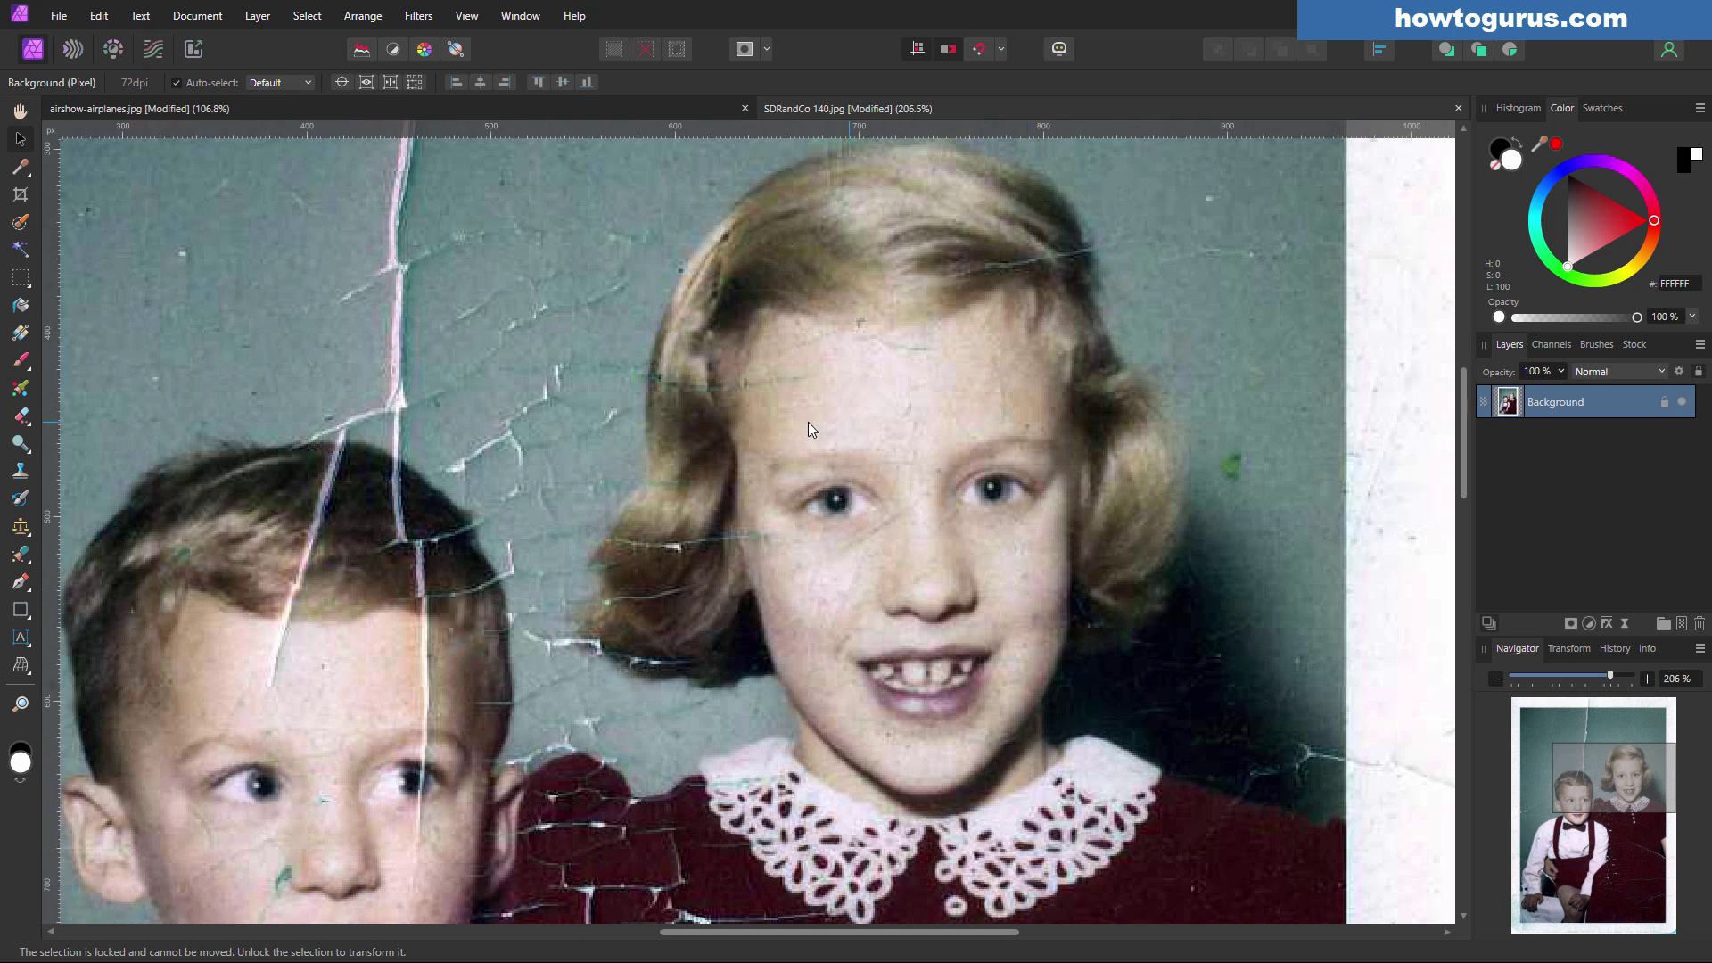
# Smooth the speckled skin across the girl's forehead, cheeks and chin using the Median Brush Tool at 22 px width
pyautogui.click(22, 533)
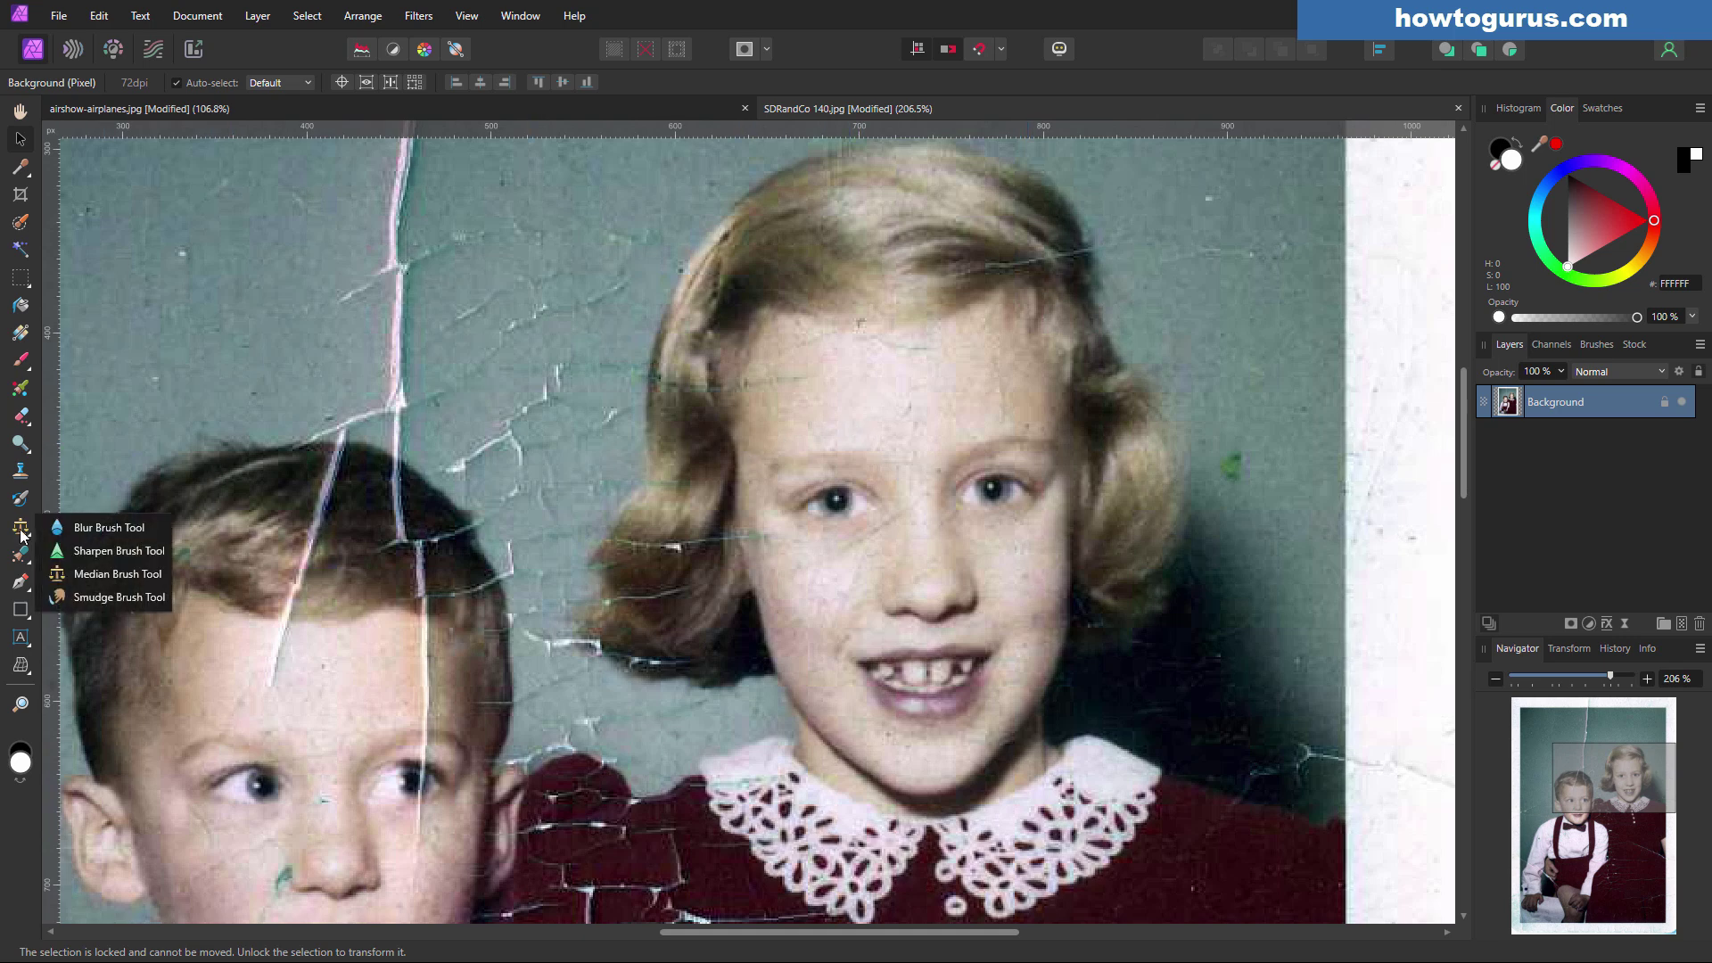
pyautogui.click(113, 575)
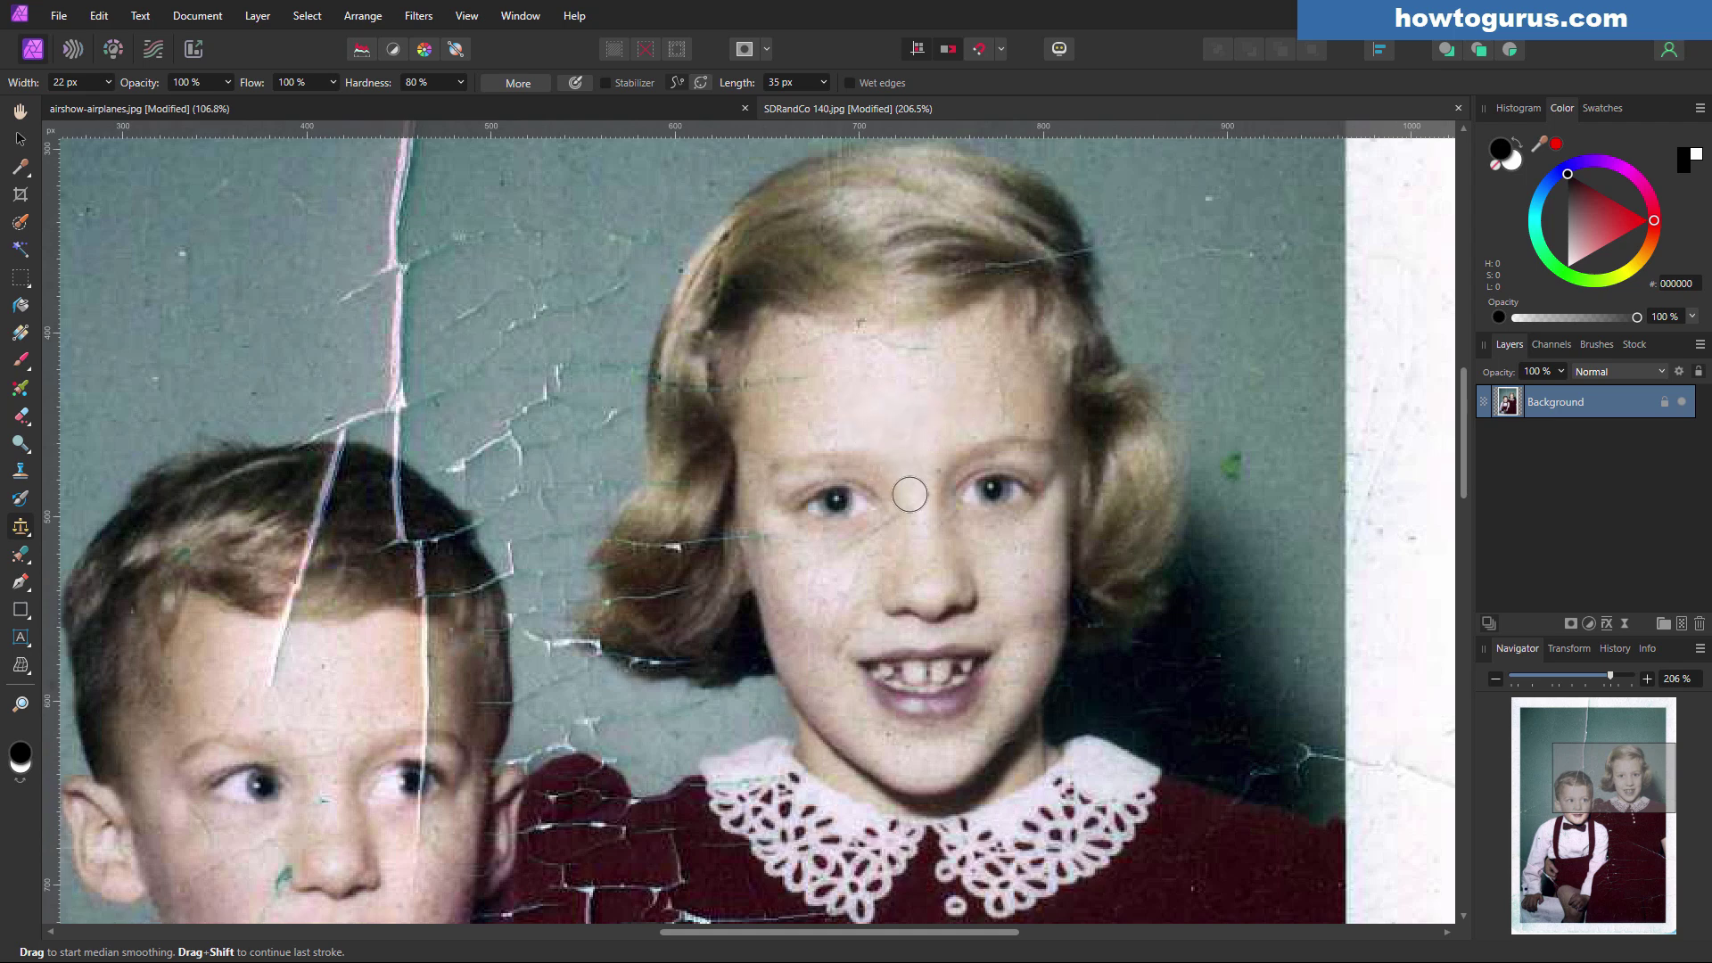
pyautogui.moveTo(766, 361)
pyautogui.mouseDown()
pyautogui.moveTo(787, 332)
pyautogui.moveTo(975, 347)
pyautogui.moveTo(785, 396)
pyautogui.moveTo(962, 390)
pyautogui.moveTo(940, 375)
pyautogui.moveTo(978, 334)
pyautogui.moveTo(941, 433)
pyautogui.moveTo(1027, 413)
pyautogui.moveTo(1007, 332)
pyautogui.moveTo(1010, 421)
pyautogui.mouseUp()
pyautogui.moveTo(1041, 479)
pyautogui.mouseDown()
pyautogui.moveTo(1005, 537)
pyautogui.moveTo(1028, 557)
pyautogui.moveTo(1004, 699)
pyautogui.moveTo(1041, 603)
pyautogui.mouseUp()
pyautogui.moveTo(973, 726)
pyautogui.mouseDown()
pyautogui.moveTo(878, 740)
pyautogui.moveTo(960, 745)
pyautogui.moveTo(936, 765)
pyautogui.moveTo(809, 688)
pyautogui.moveTo(816, 648)
pyautogui.moveTo(839, 674)
pyautogui.moveTo(870, 624)
pyautogui.moveTo(773, 542)
pyautogui.moveTo(772, 582)
pyautogui.mouseUp()
pyautogui.moveTo(756, 475)
pyautogui.mouseDown()
pyautogui.moveTo(766, 550)
pyautogui.moveTo(843, 594)
pyautogui.moveTo(881, 587)
pyautogui.moveTo(860, 595)
pyautogui.moveTo(914, 556)
pyautogui.moveTo(923, 492)
pyautogui.moveTo(920, 586)
pyautogui.moveTo(943, 570)
pyautogui.moveTo(935, 472)
pyautogui.moveTo(926, 567)
pyautogui.moveTo(979, 596)
pyautogui.moveTo(975, 631)
pyautogui.moveTo(880, 636)
pyautogui.moveTo(895, 612)
pyautogui.moveTo(852, 630)
pyautogui.moveTo(951, 638)
pyautogui.moveTo(1028, 612)
pyautogui.moveTo(1016, 655)
pyautogui.moveTo(948, 729)
pyautogui.moveTo(867, 723)
pyautogui.moveTo(841, 682)
pyautogui.moveTo(815, 535)
pyautogui.moveTo(772, 496)
pyautogui.moveTo(789, 479)
pyautogui.moveTo(853, 513)
pyautogui.mouseUp()
pyautogui.hotkey('ctrl', 'z')
# Smooth the speckled skin on the boy's face with the 22 px median brush
pyautogui.scroll(-4, 1033, 561)
pyautogui.scroll(1, 903, 575)
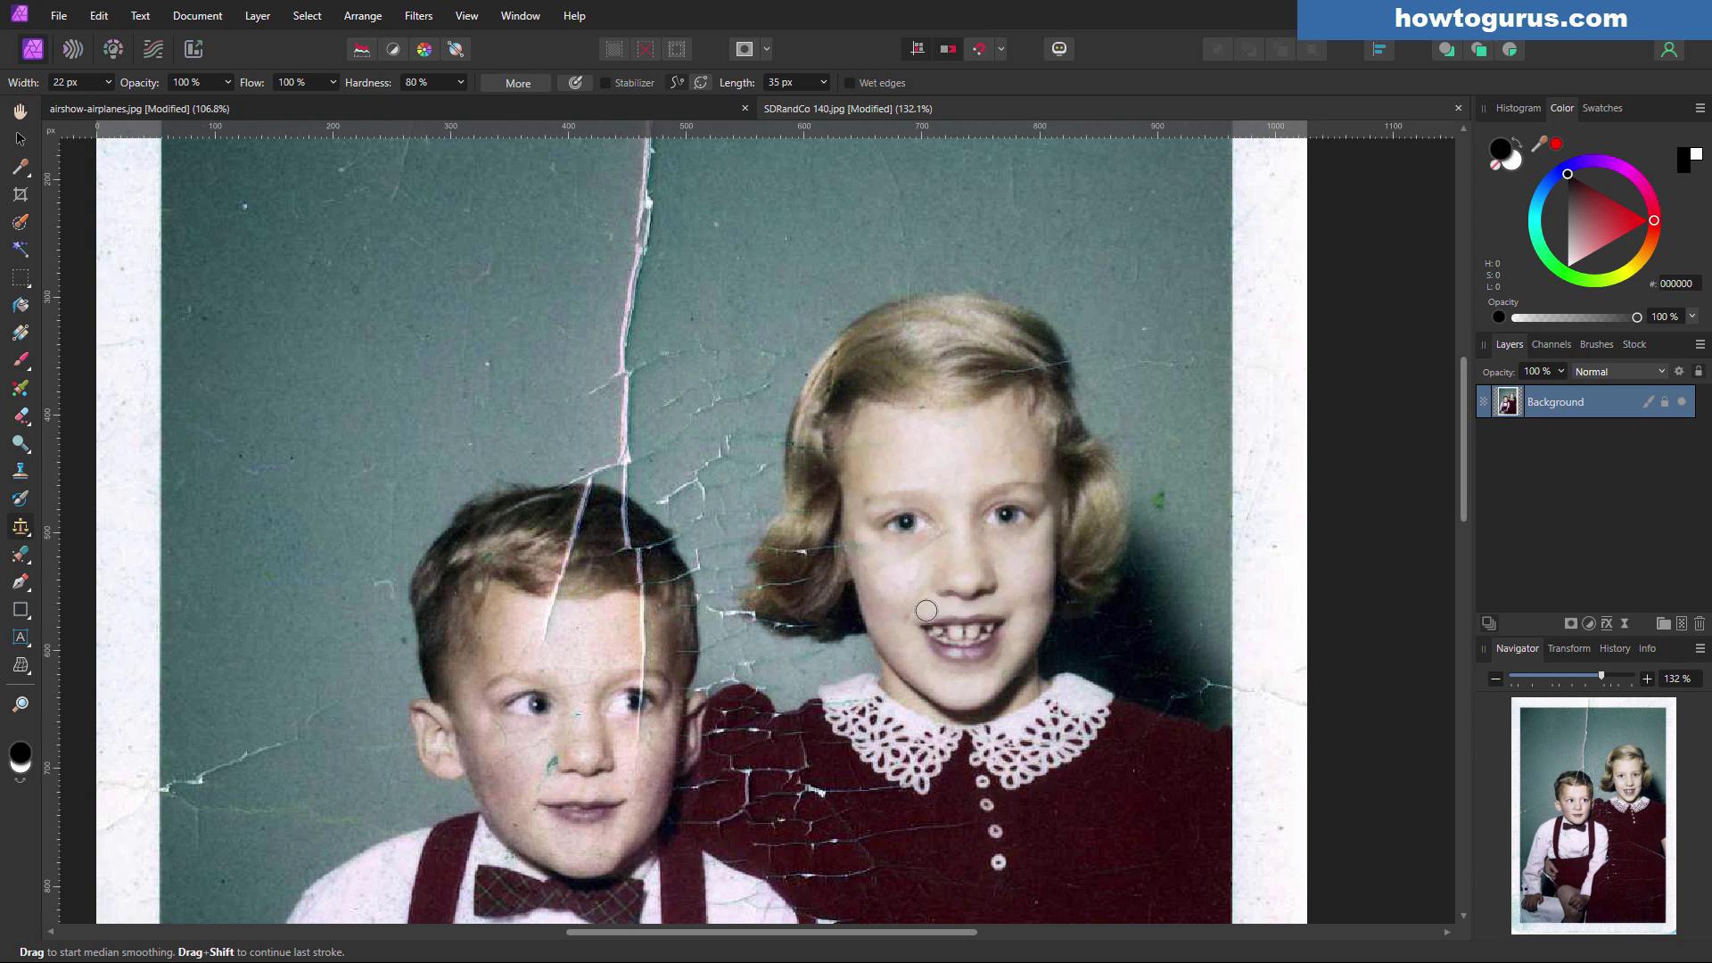
pyautogui.scroll(2, 915, 588)
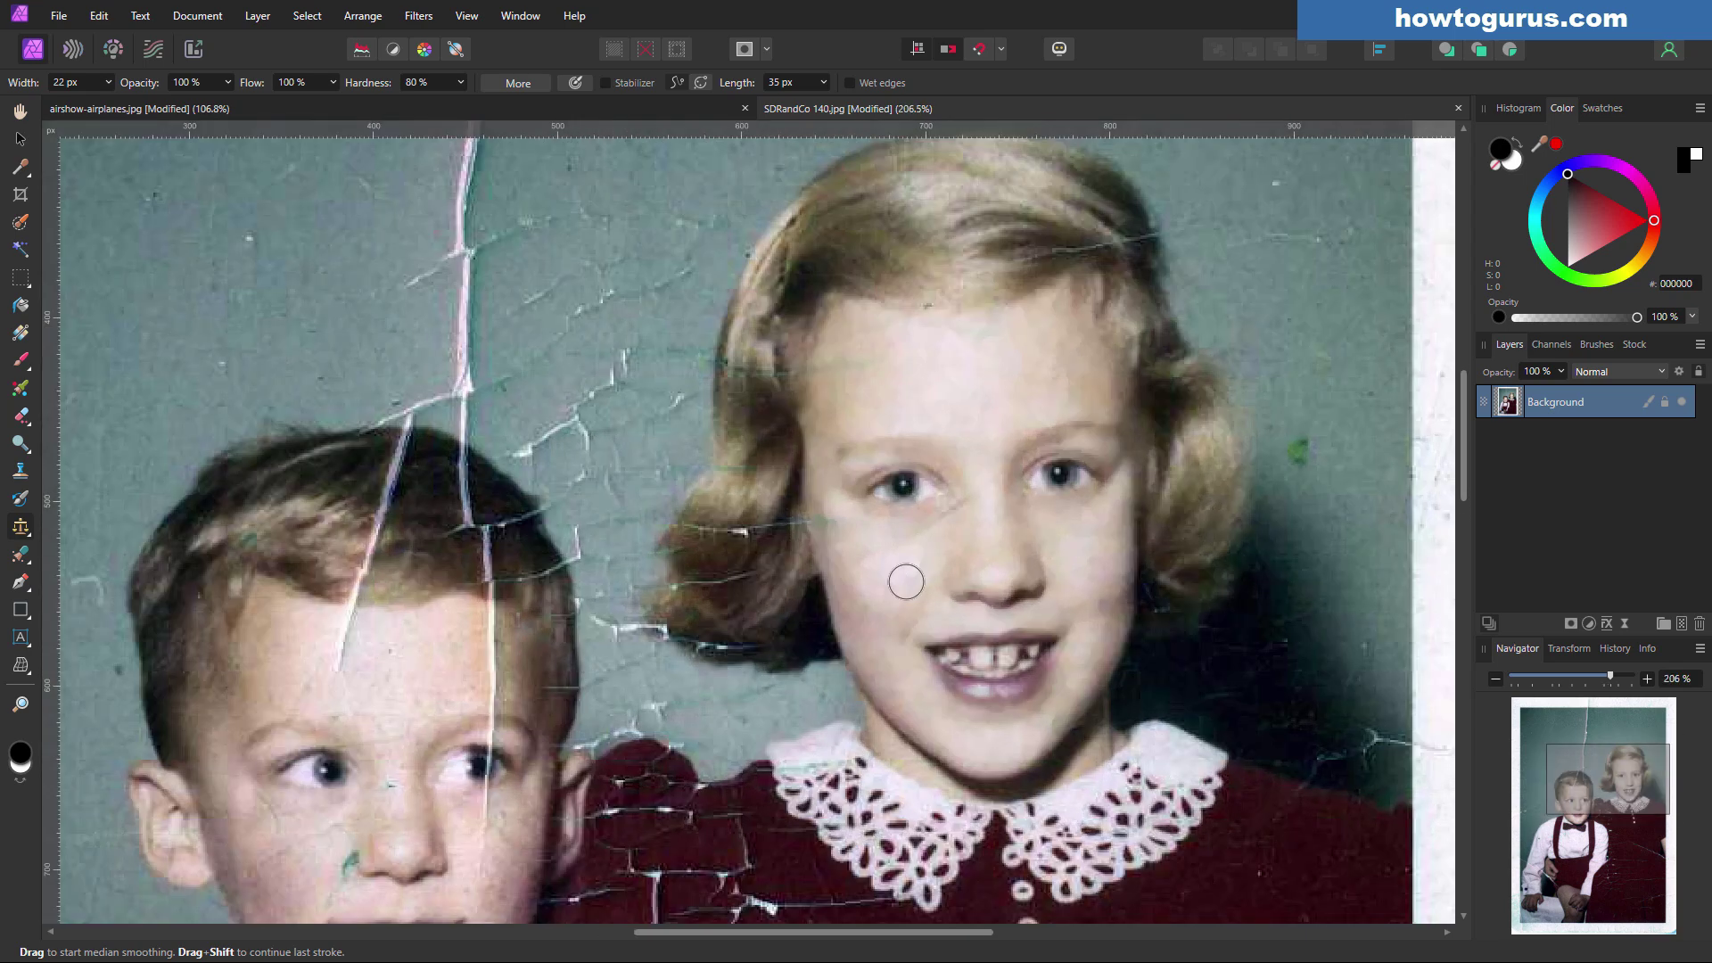
pyautogui.scroll(-2, 896, 598)
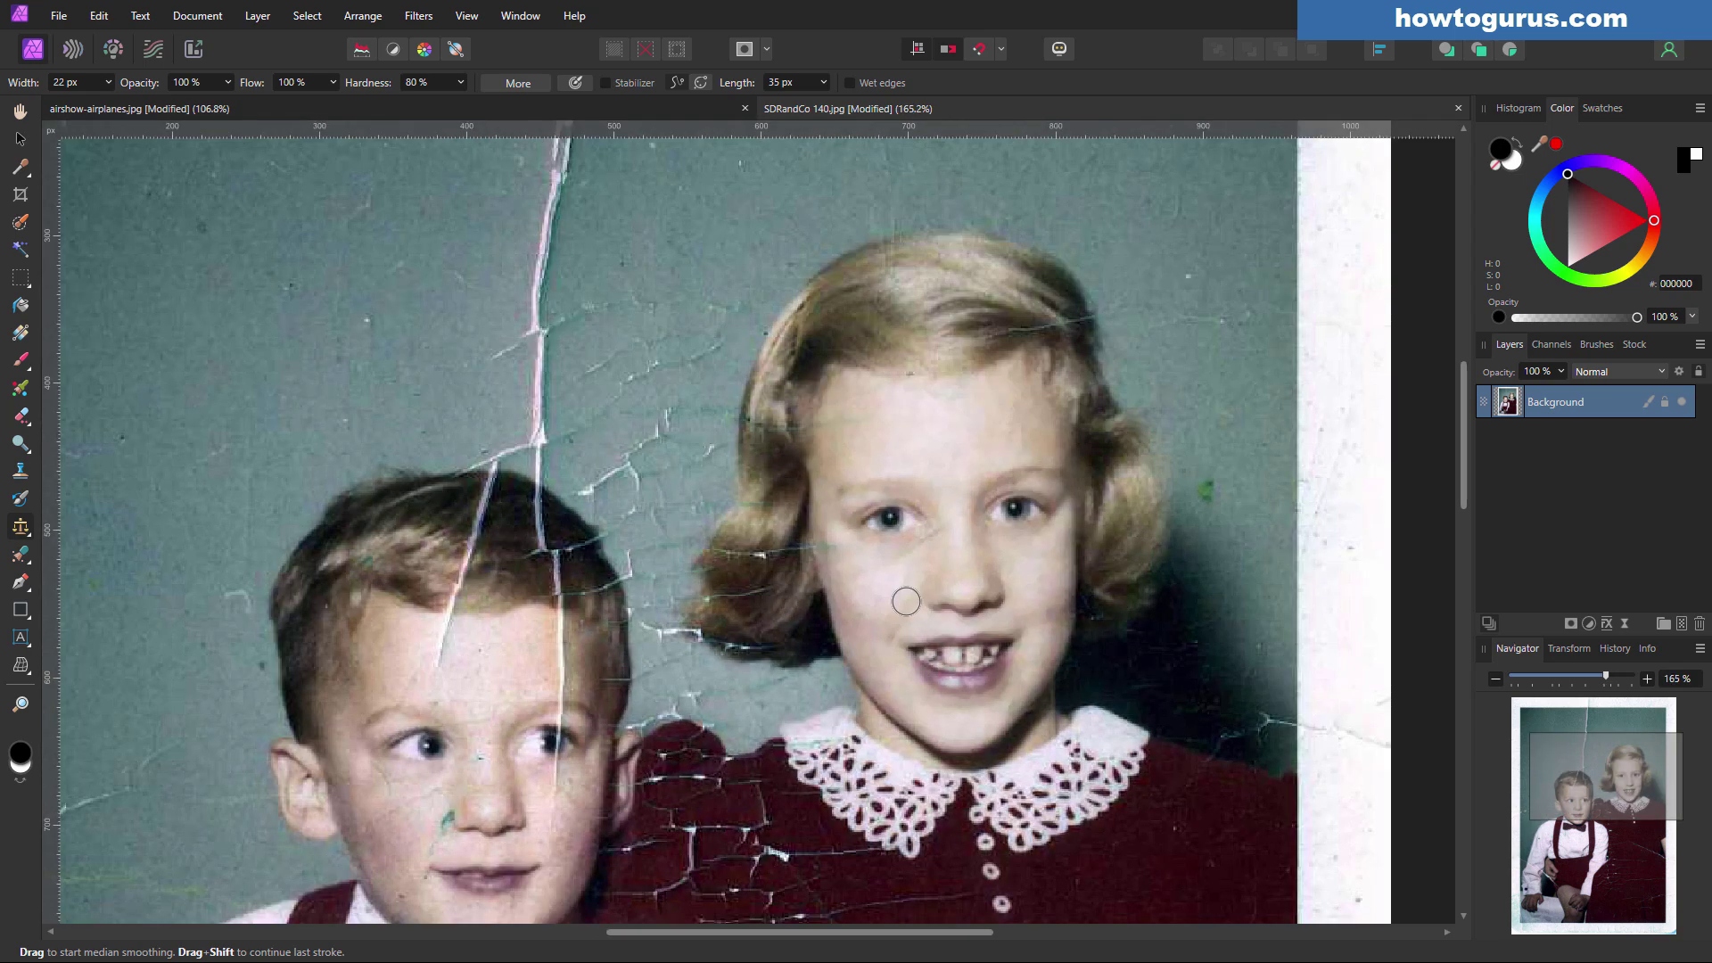
pyautogui.scroll(3, 571, 708)
pyautogui.moveTo(571, 708); pyautogui.dragTo(681, 550)
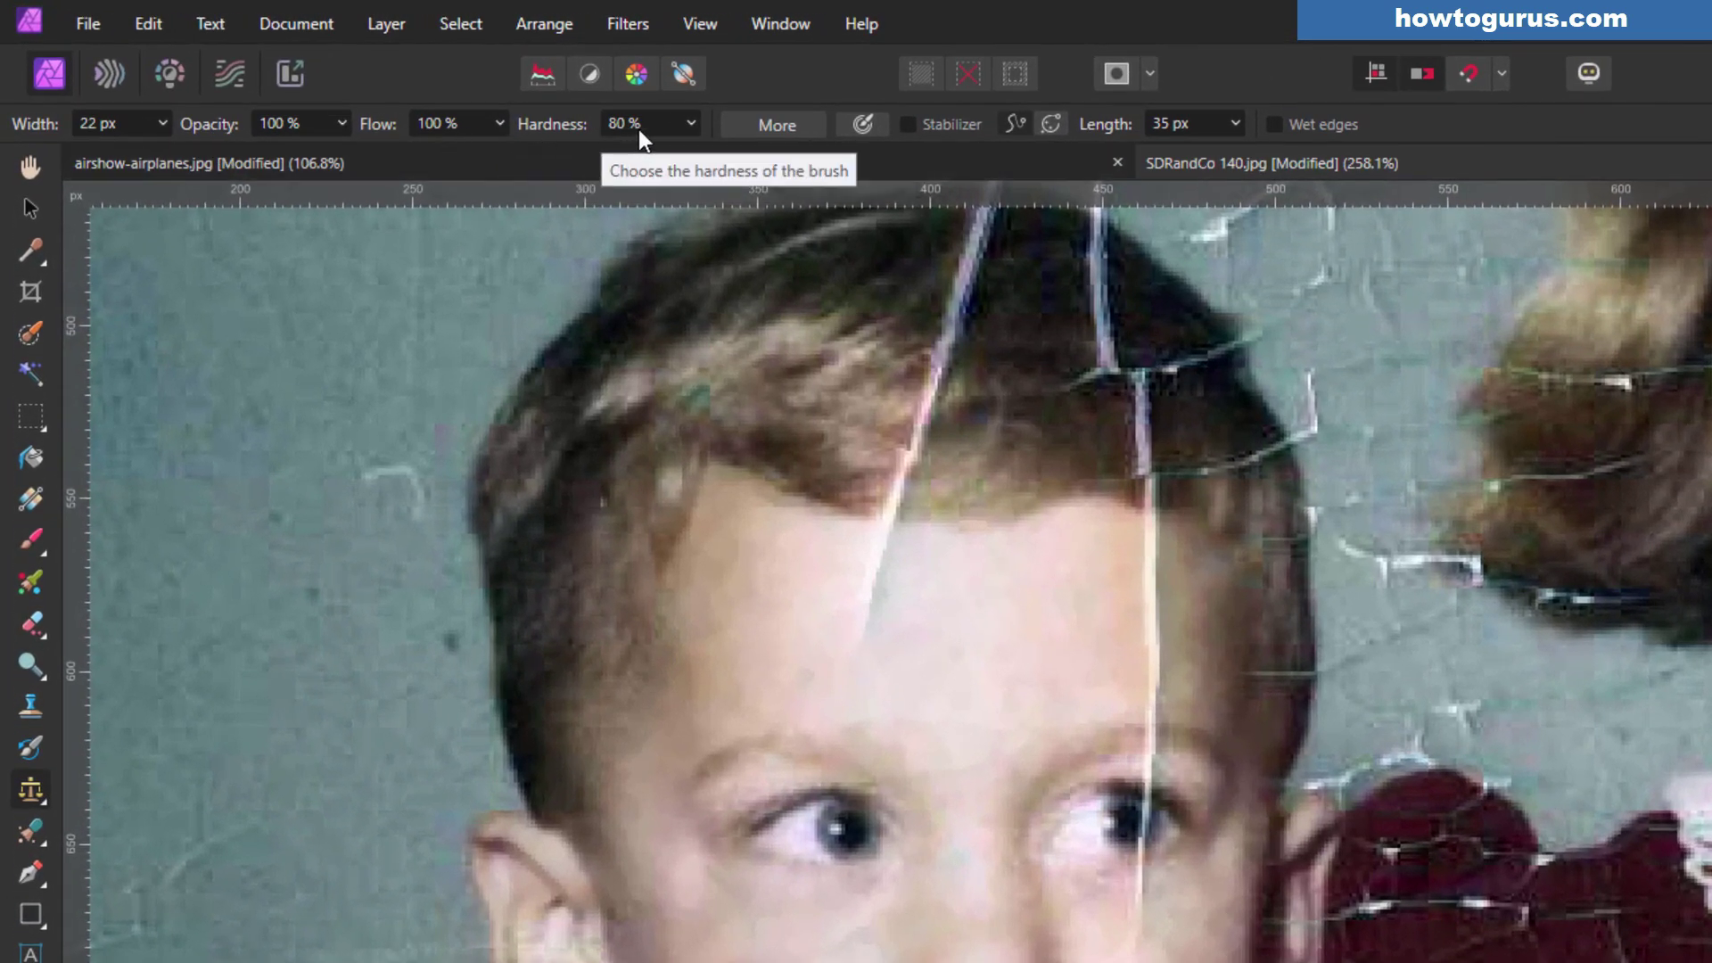
# Reduce the median brush flow to 51 %
pyautogui.click(500, 123)
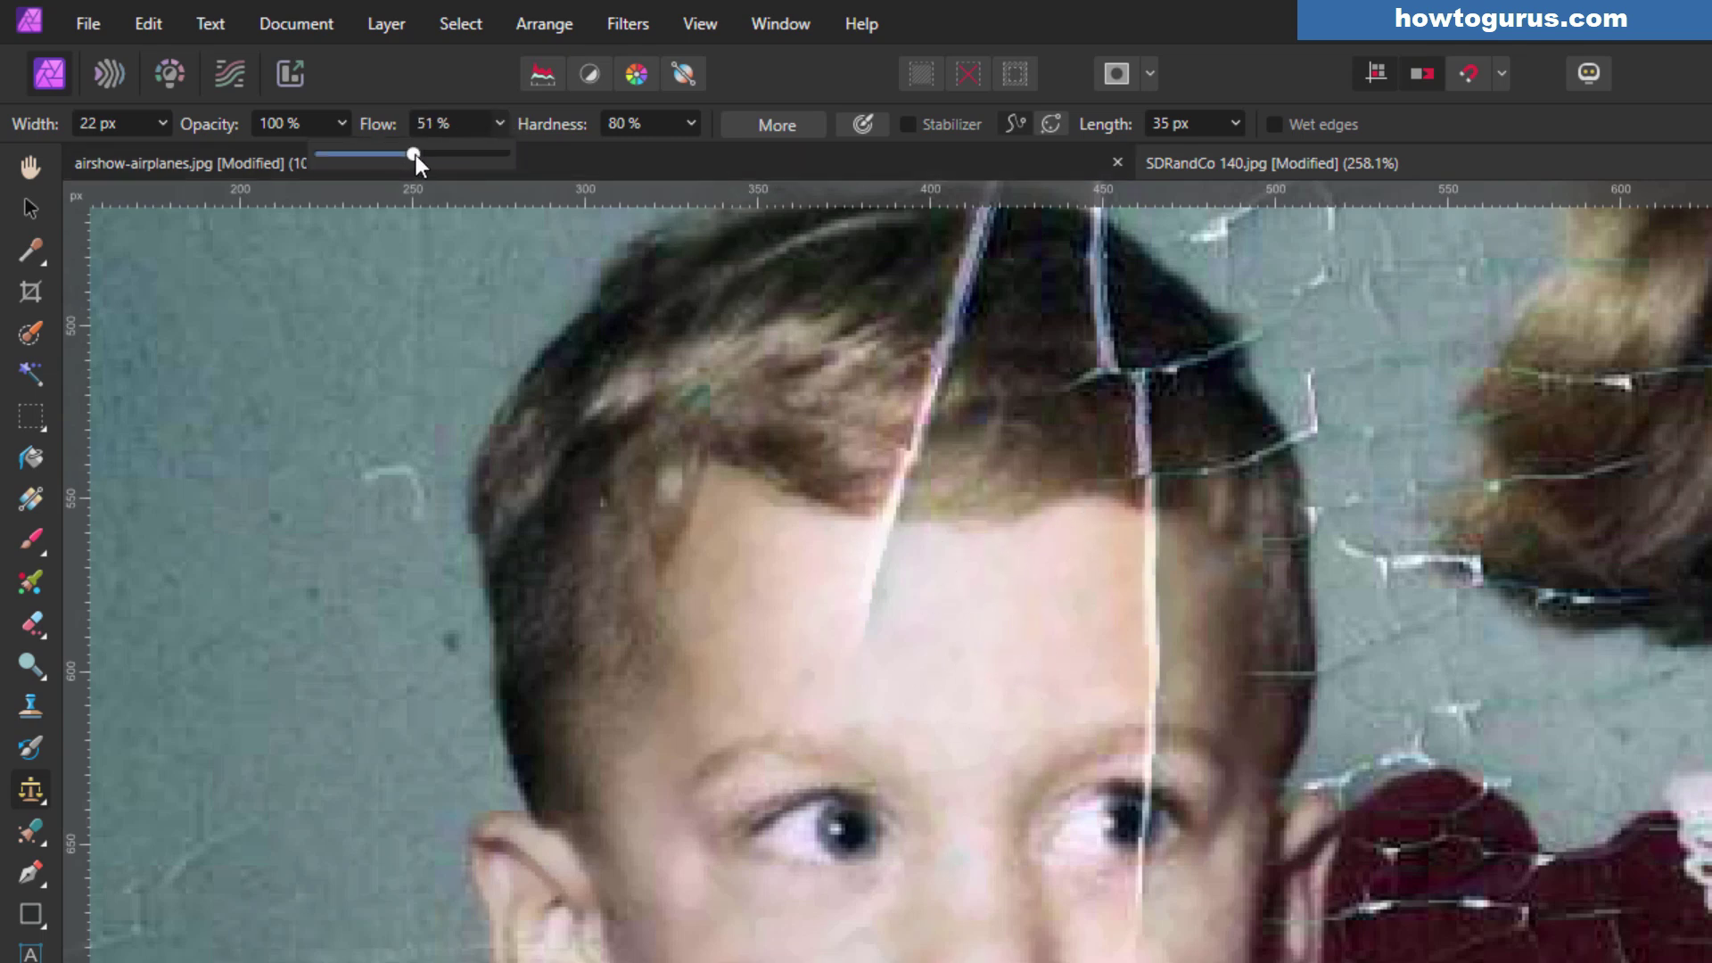
pyautogui.click(1072, 705)
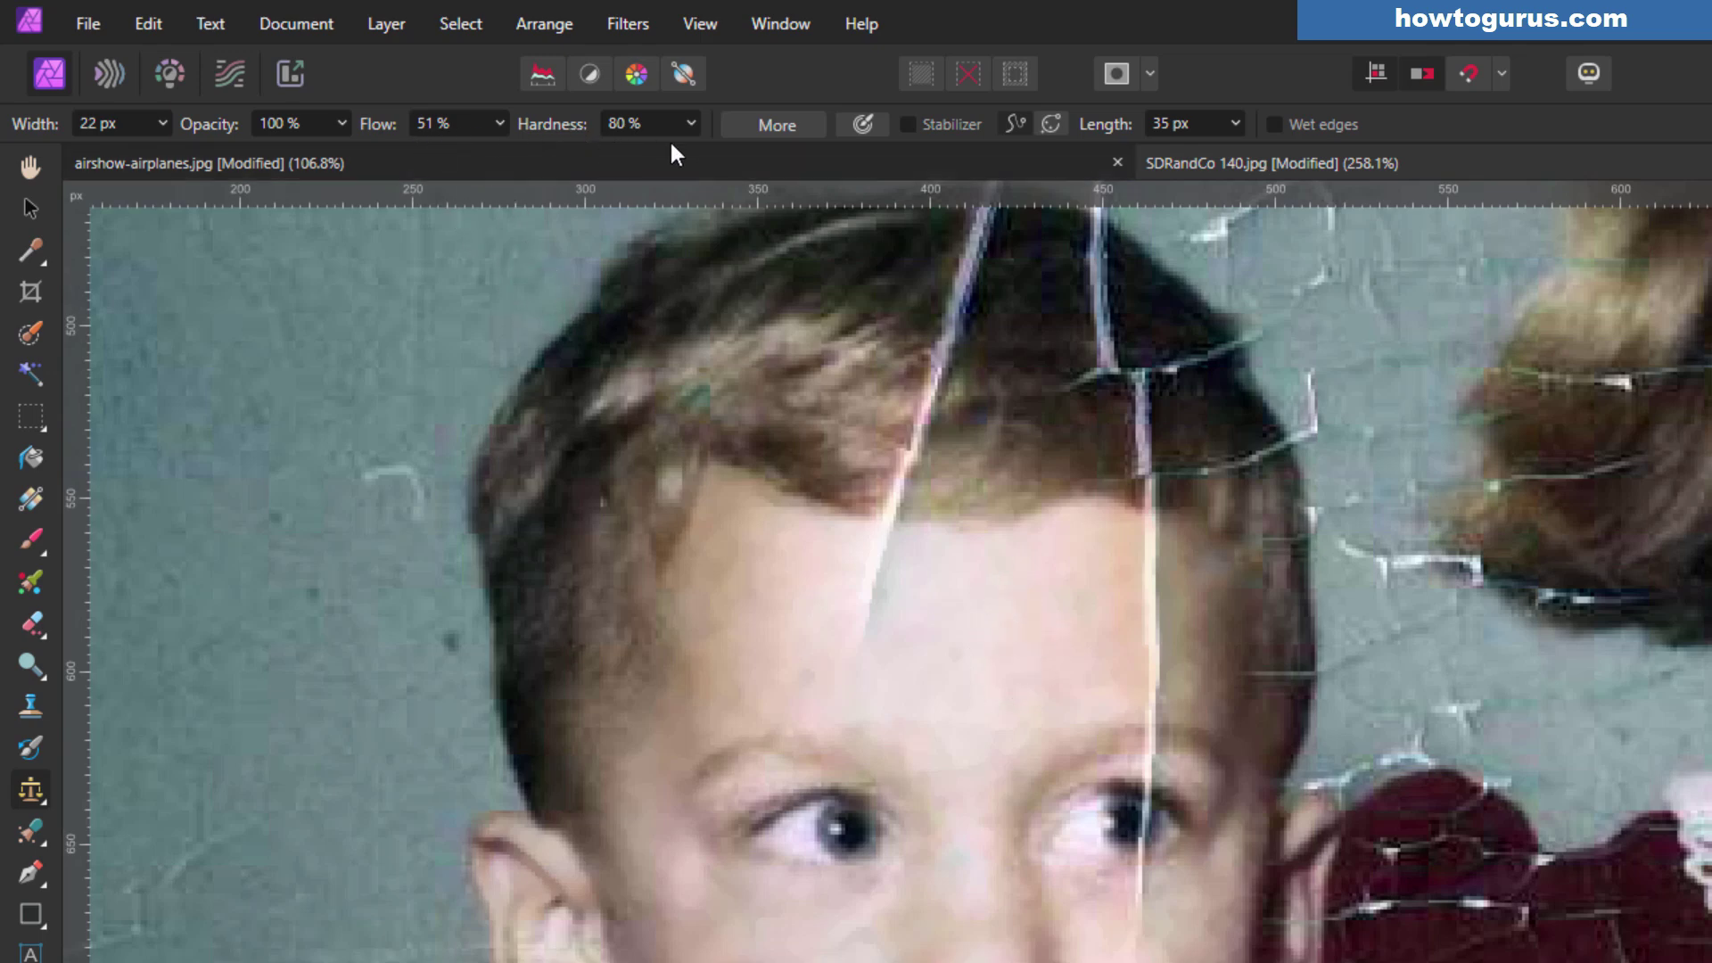
pyautogui.scroll(-5, 1134, 733)
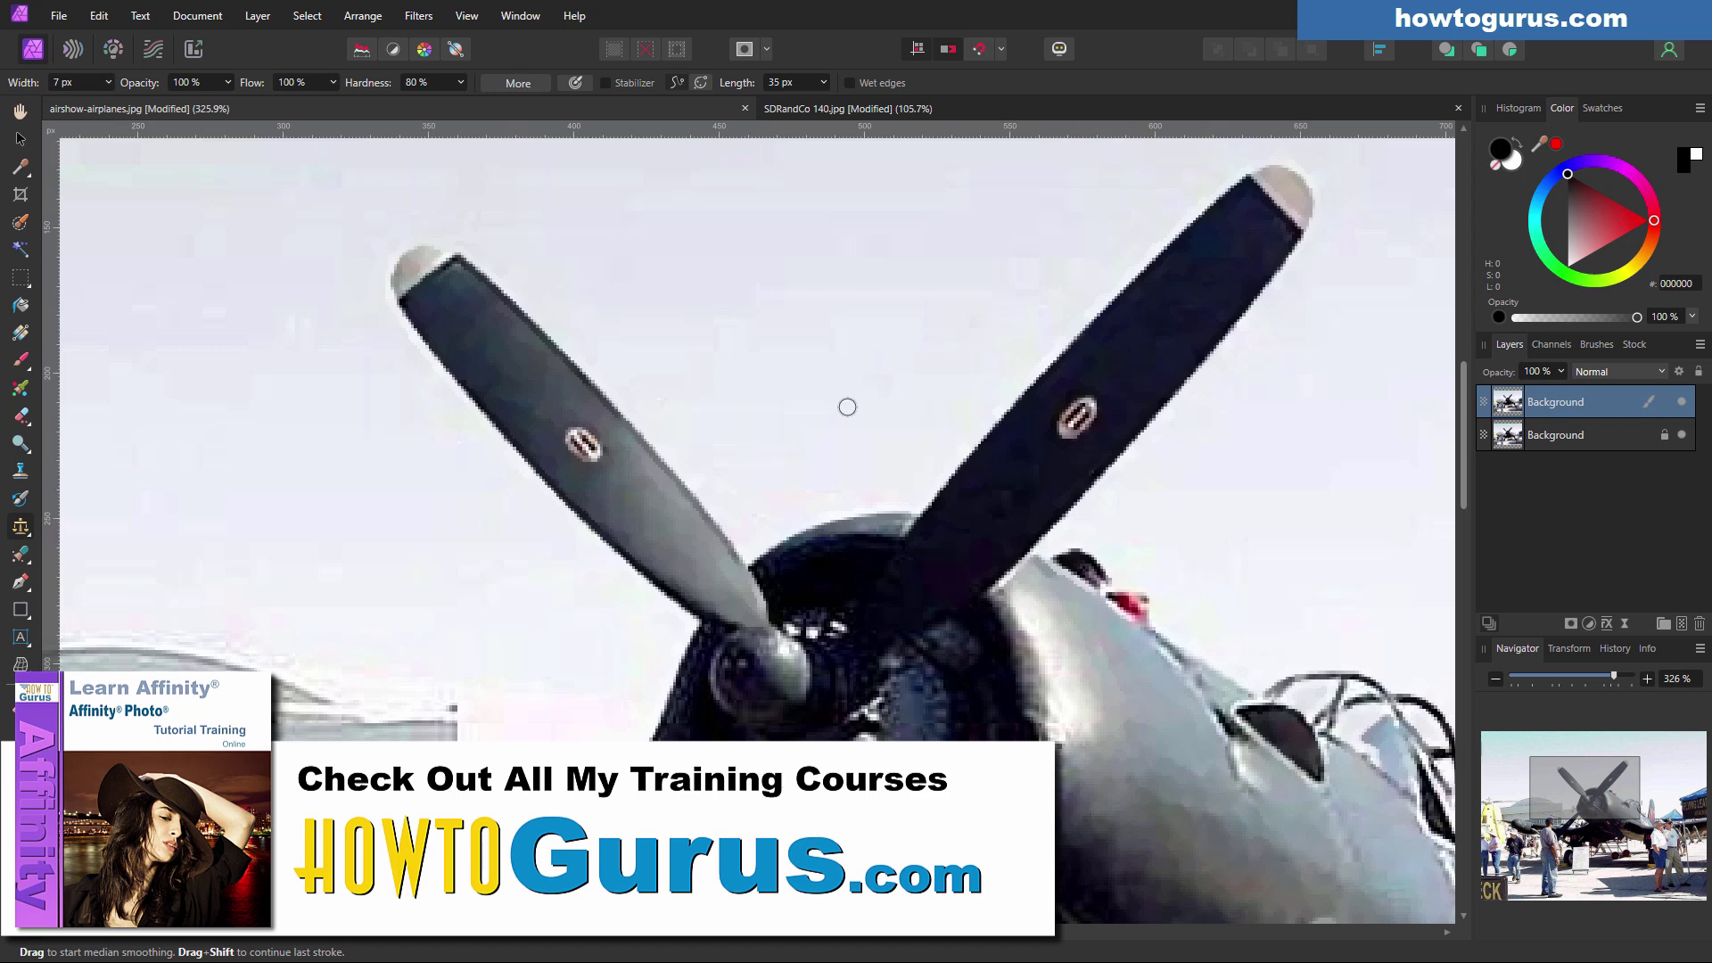
pyautogui.scroll(-6, 847, 407)
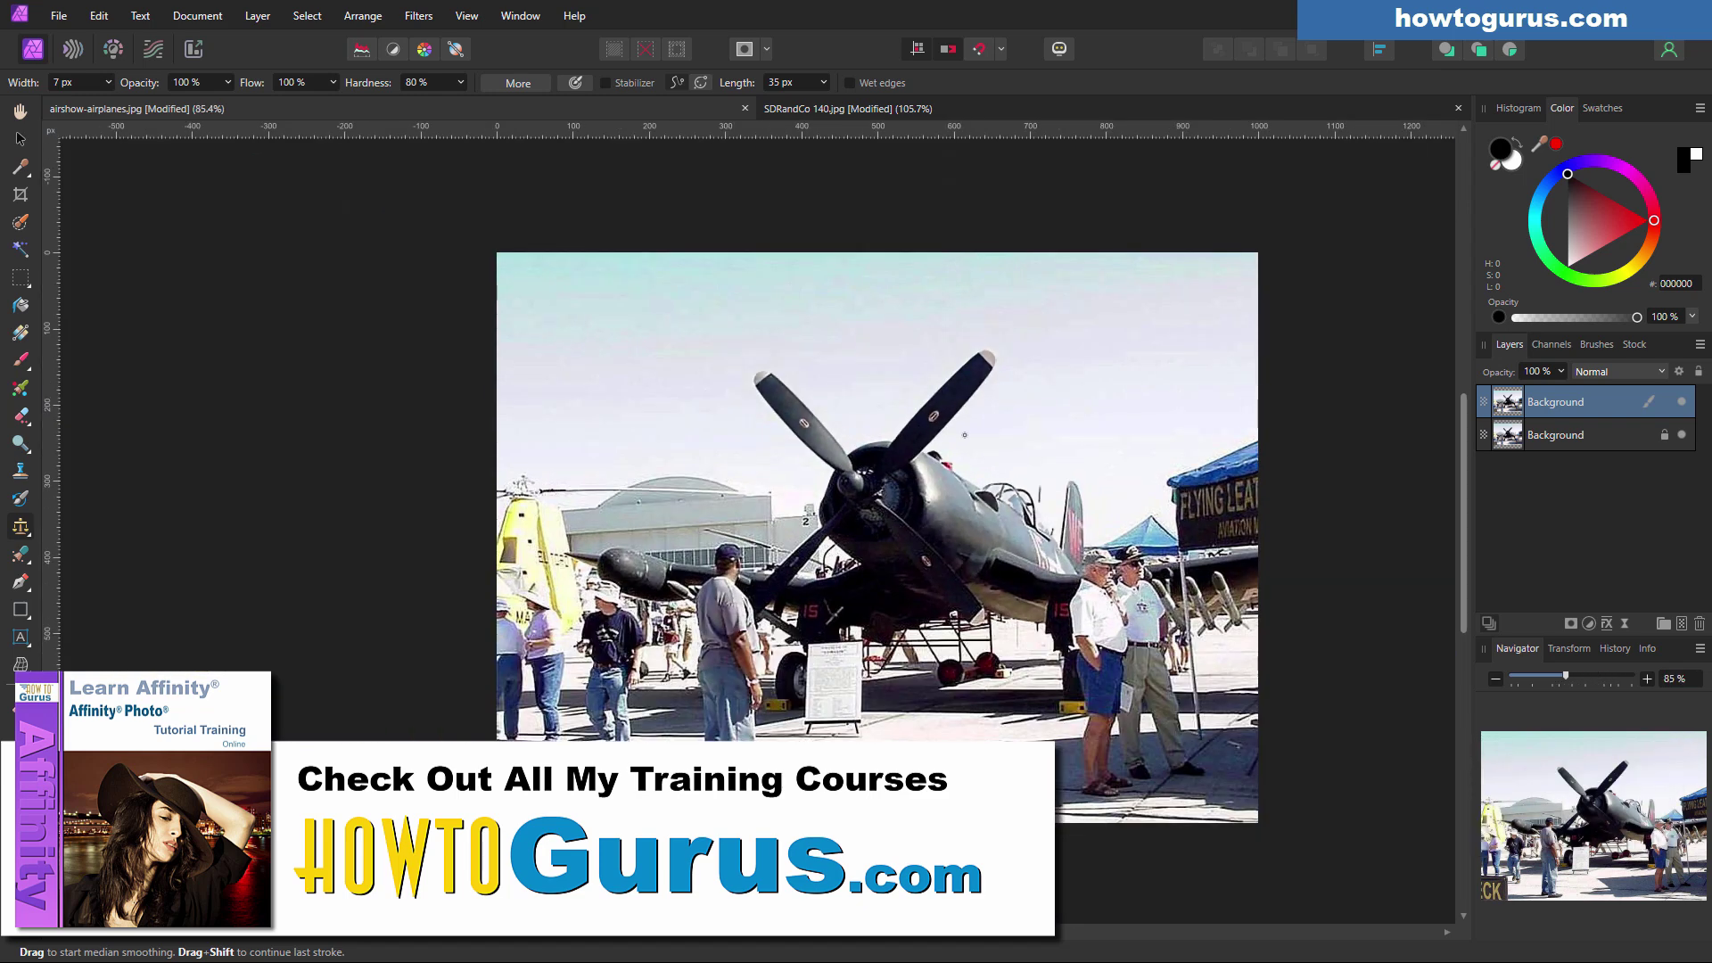
pyautogui.scroll(2, 964, 435)
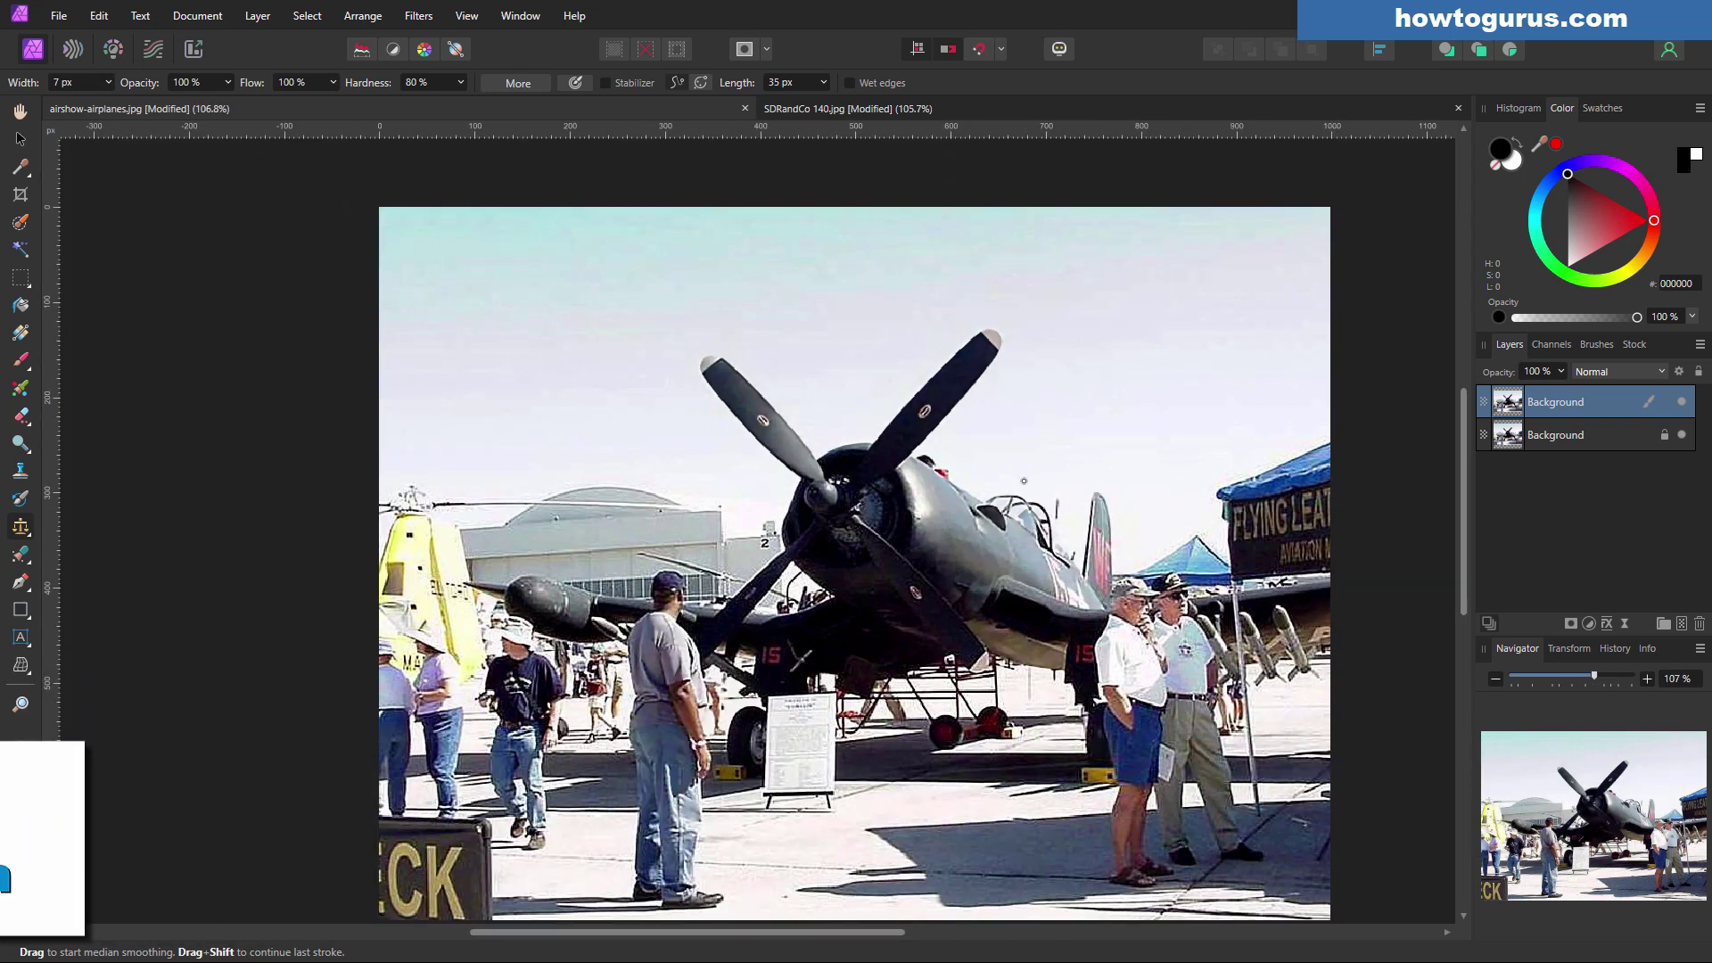
pyautogui.scroll(-2, 1023, 482)
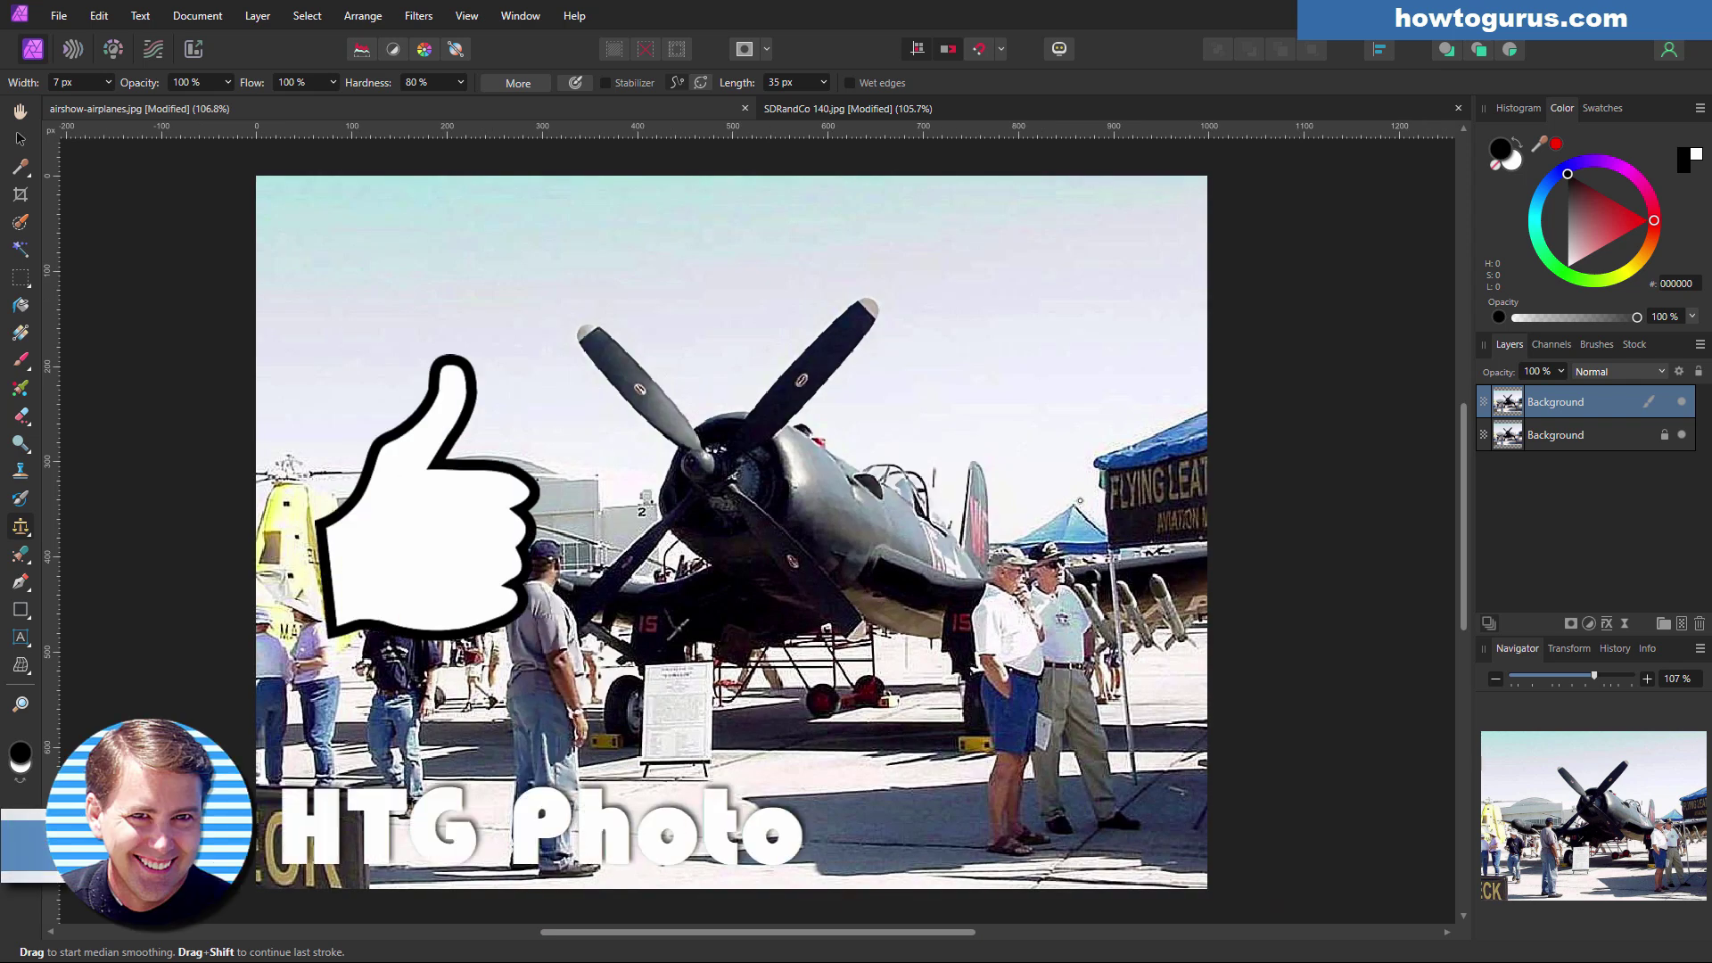